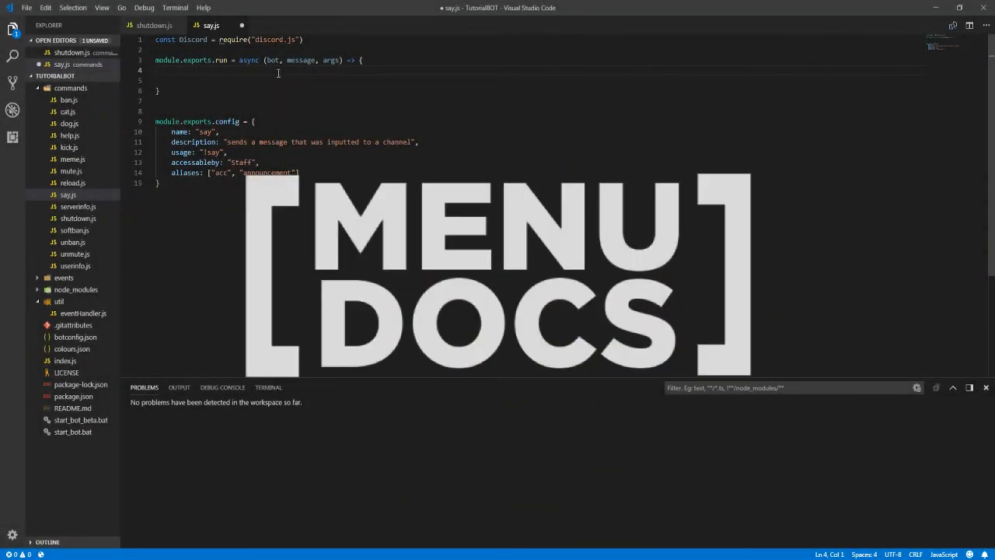
Add an indented blank line inside the empty run function of say.js.
{"action": "key", "text": "Return"}
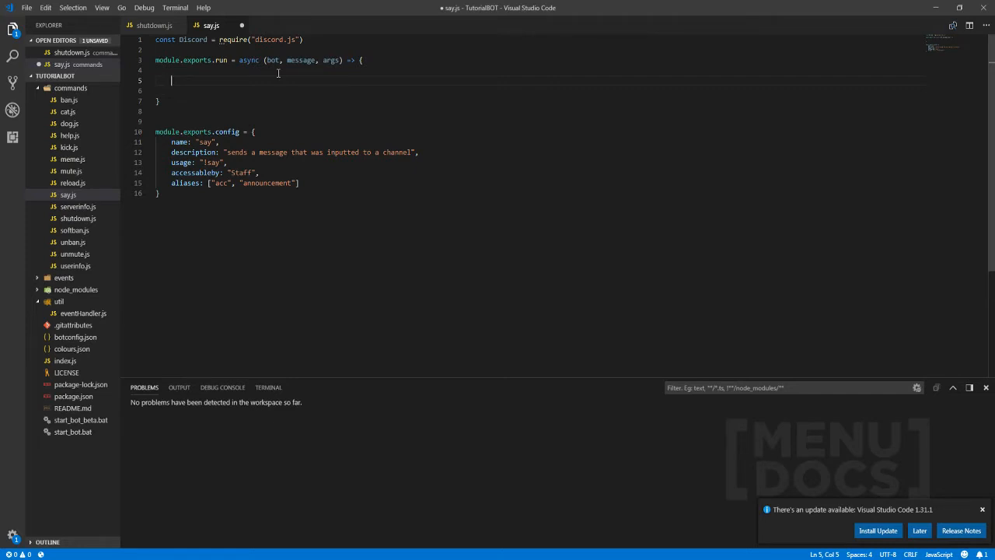
{"action": "type", "text": "if(me"}
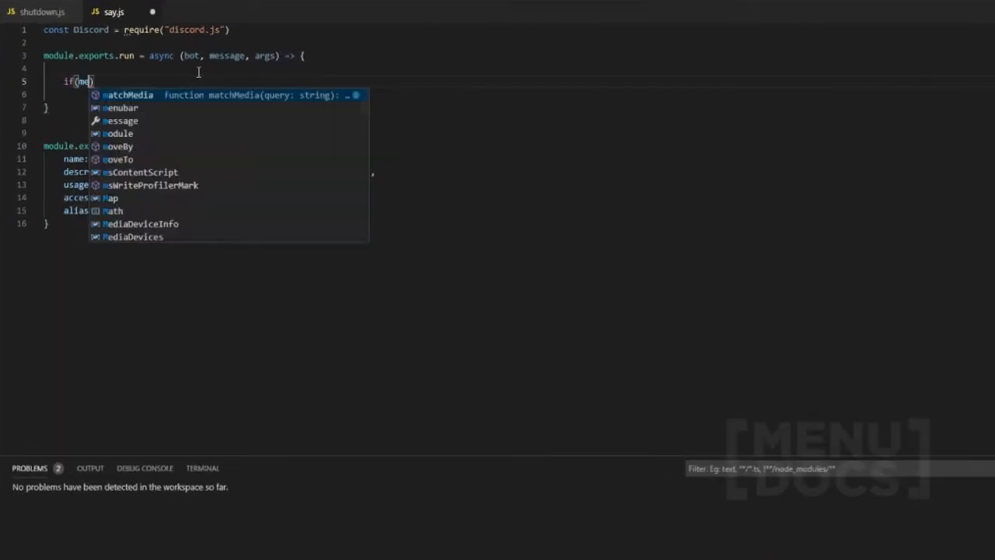
{"action": "type", "text": "ss"}
Return "You can not use this command!" unless the member has MANAGE_MESSAGES or ADMINISTRATOR.
{"action": "key", "text": "BackSpace"}
{"action": "key", "text": "BackSpace"}
{"action": "key", "text": "BackSpace"}
{"action": "key", "text": "BackSpace"}
{"action": "type", "text": "!message.member.hasPm"}
{"action": "type", "text": "rmission("}
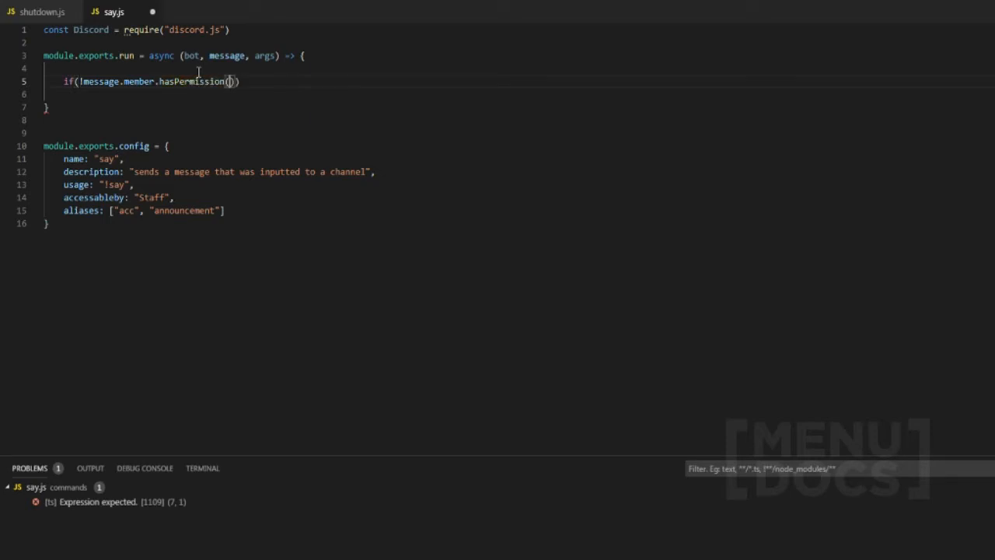
{"action": "type", "text": "[\"MAN"}
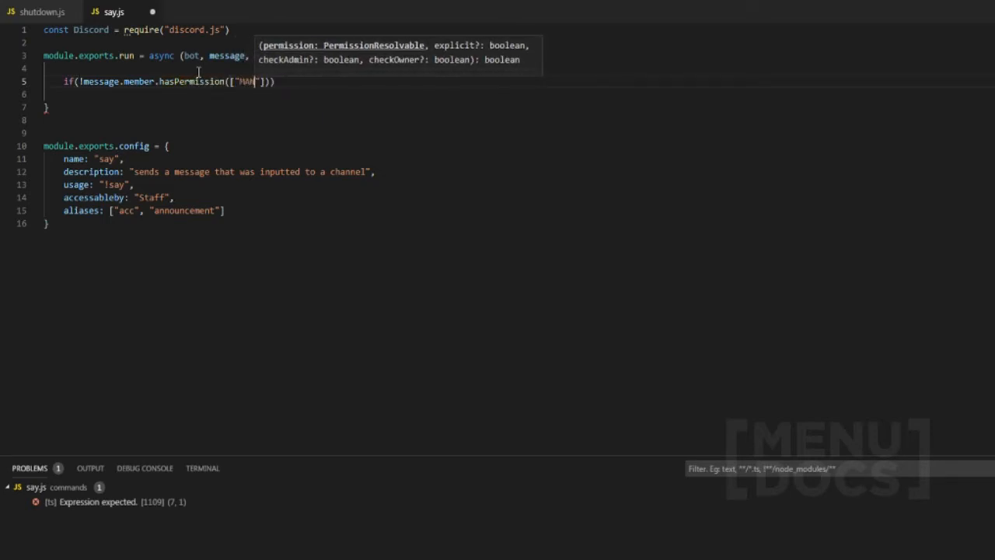
{"action": "type", "text": "AGE_"}
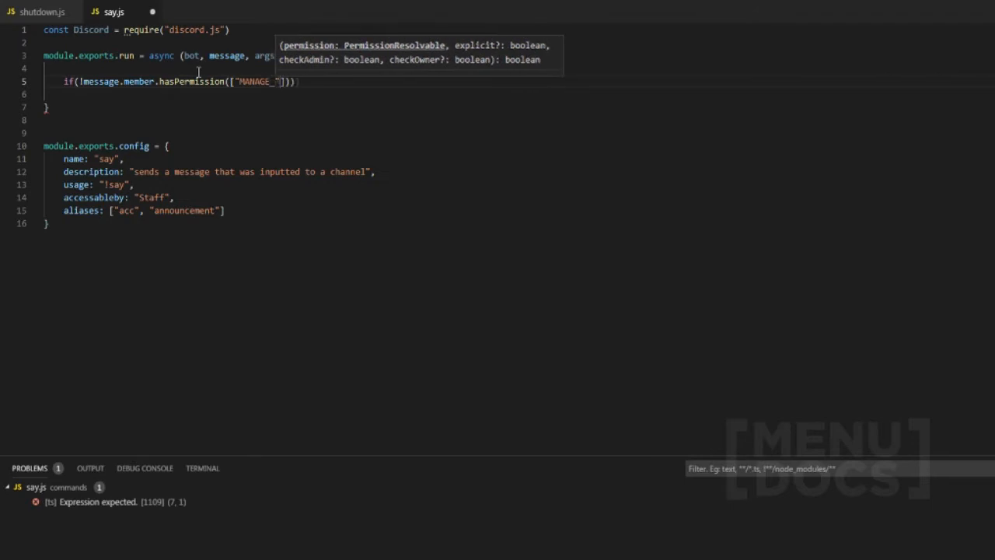
{"action": "type", "text": "MESSAGES"}
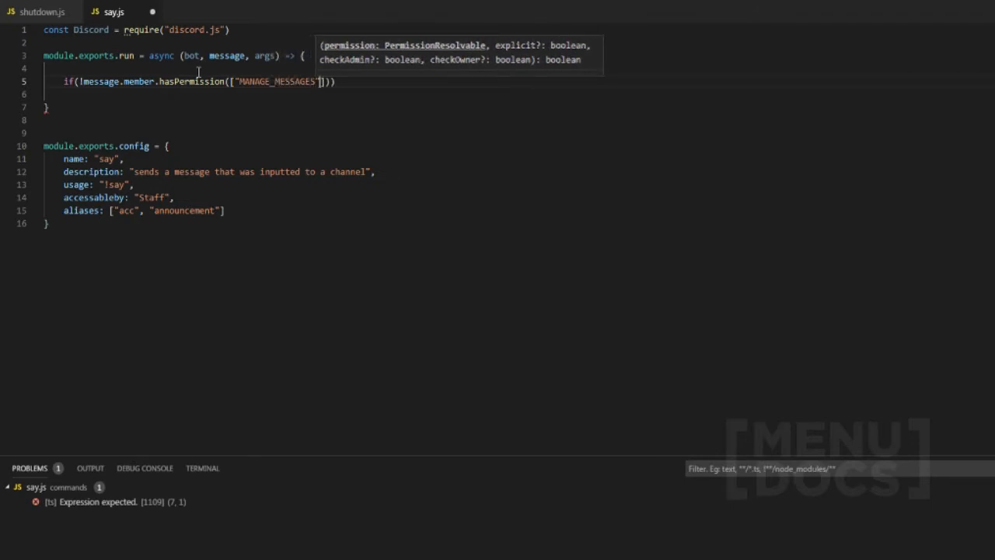
{"action": "type", "text": "\","}
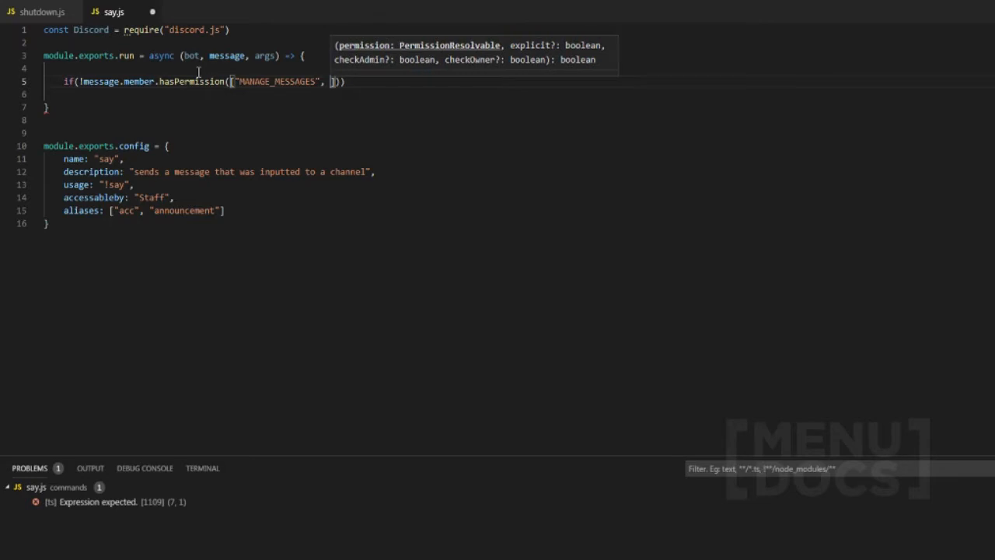
{"action": "type", "text": " \""}
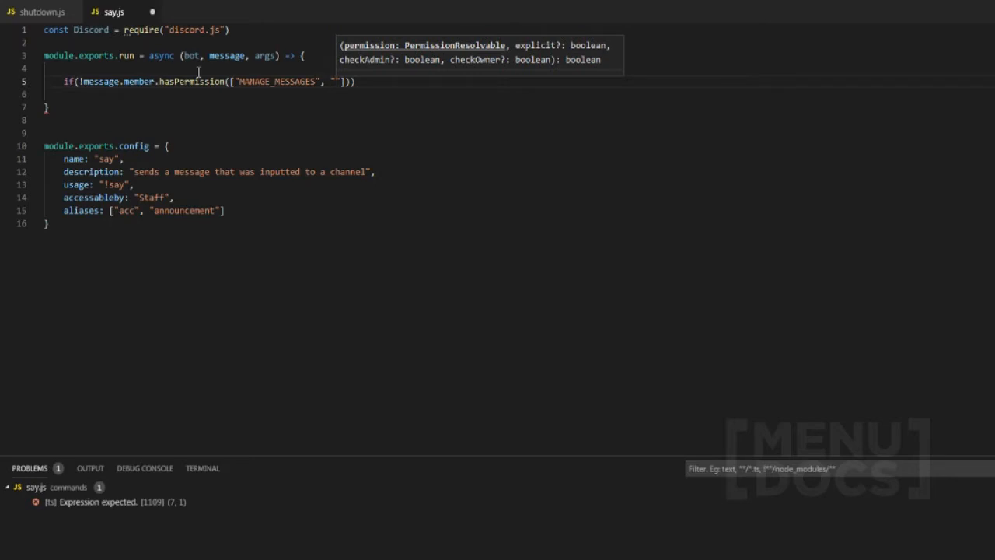
{"action": "type", "text": "ADMINIST"}
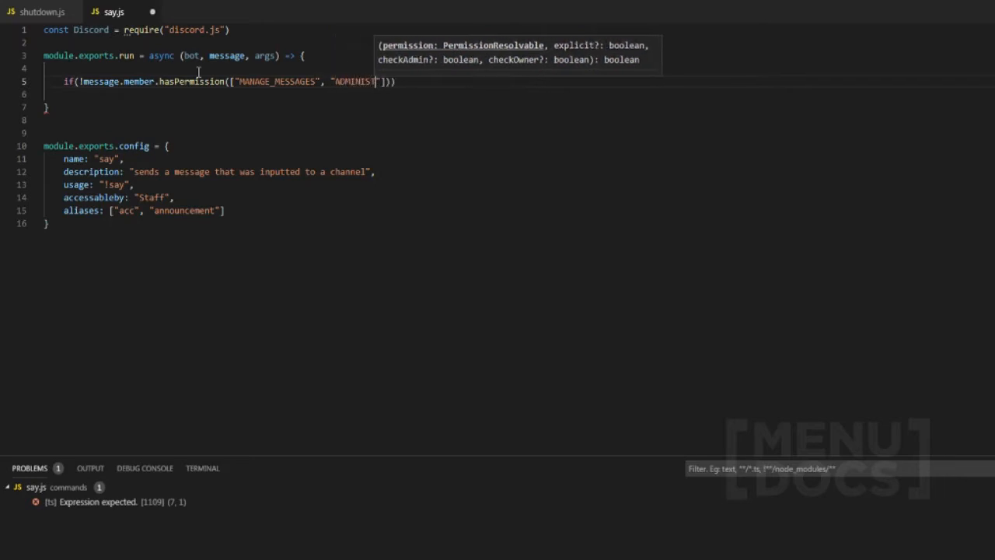
{"action": "type", "text": "RATOR"}
{"action": "key", "text": "End"}
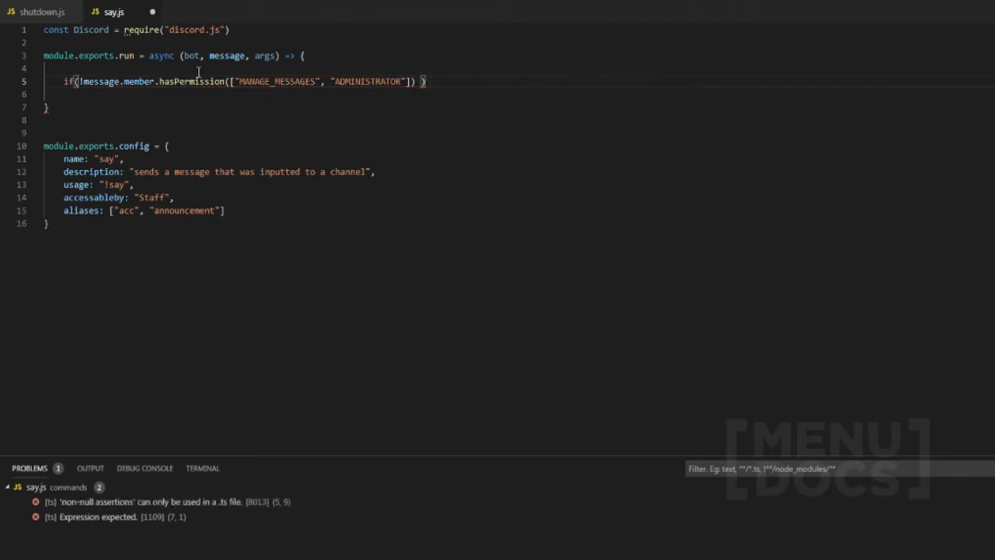
{"action": "type", "text": "{}"}
{"action": "key", "text": "BackSpace"}
{"action": "key", "text": "BackSpace"}
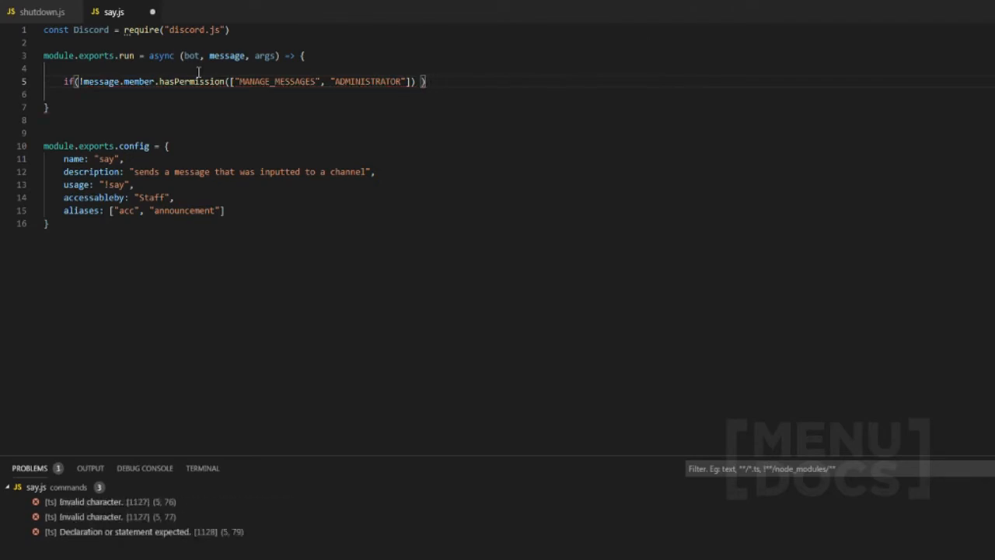
{"action": "type", "text": "{|| !mes"}
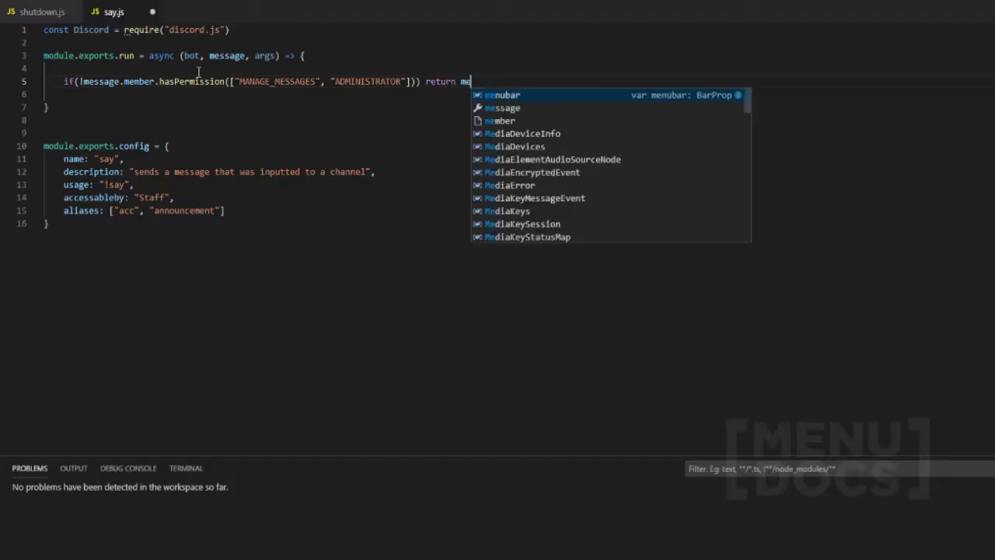
{"action": "key", "text": "BackSpace"}
{"action": "key", "text": "BackSpace"}
{"action": "type", "text": "ge.channel.send(\"You can "}
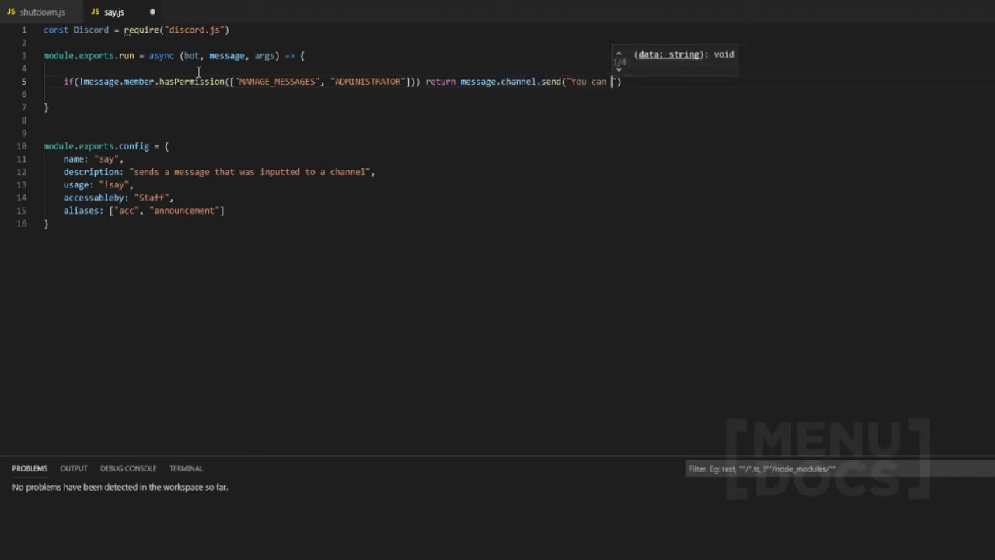
{"action": "type", "text": "you"}
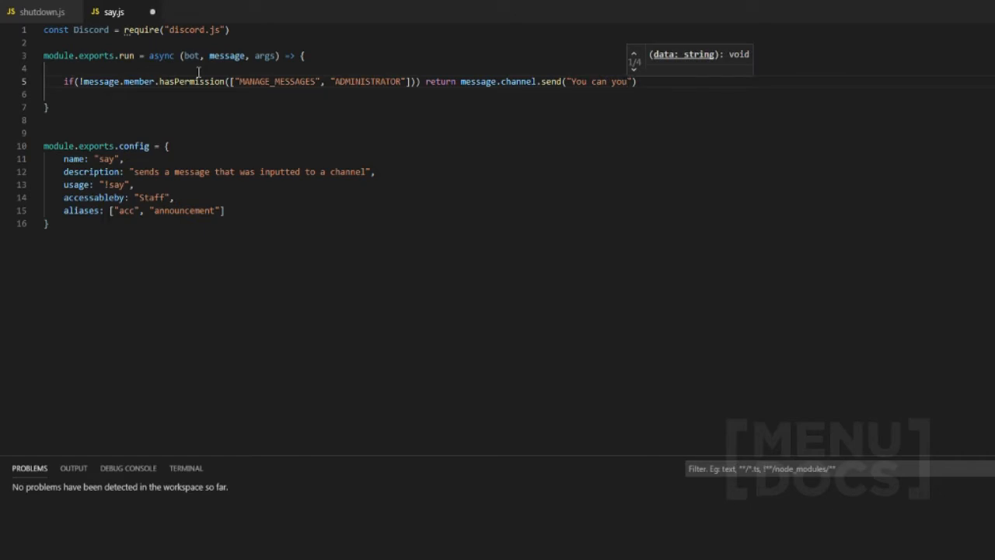
{"action": "key", "text": "BackSpace"}
{"action": "key", "text": "BackSpace"}
{"action": "key", "text": "BackSpace"}
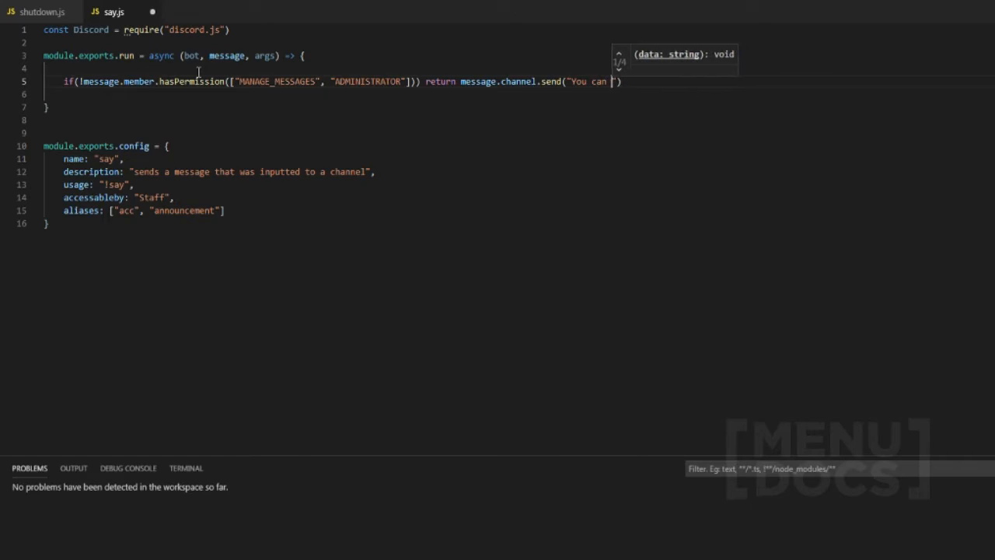
{"action": "type", "text": "not use thi"}
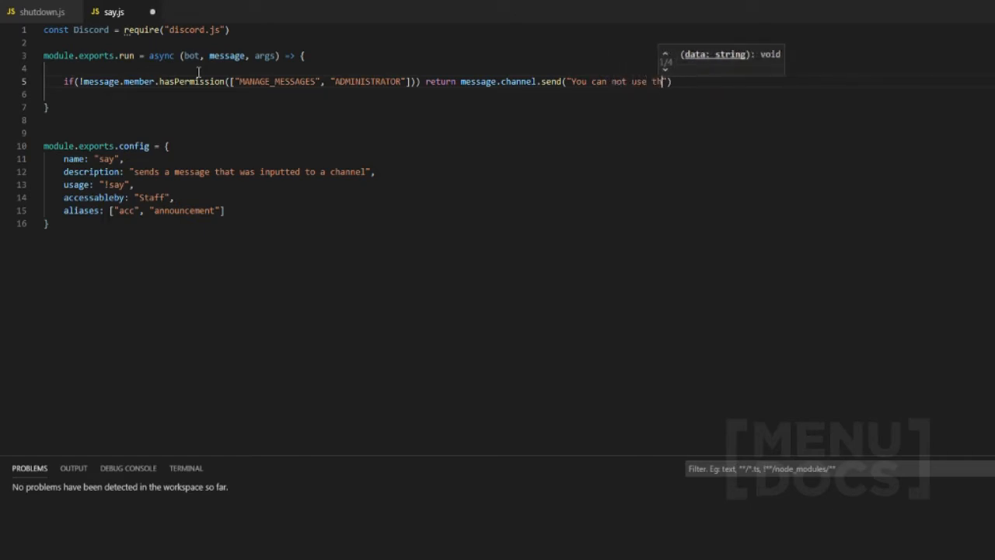
{"action": "type", "text": "s command!"}
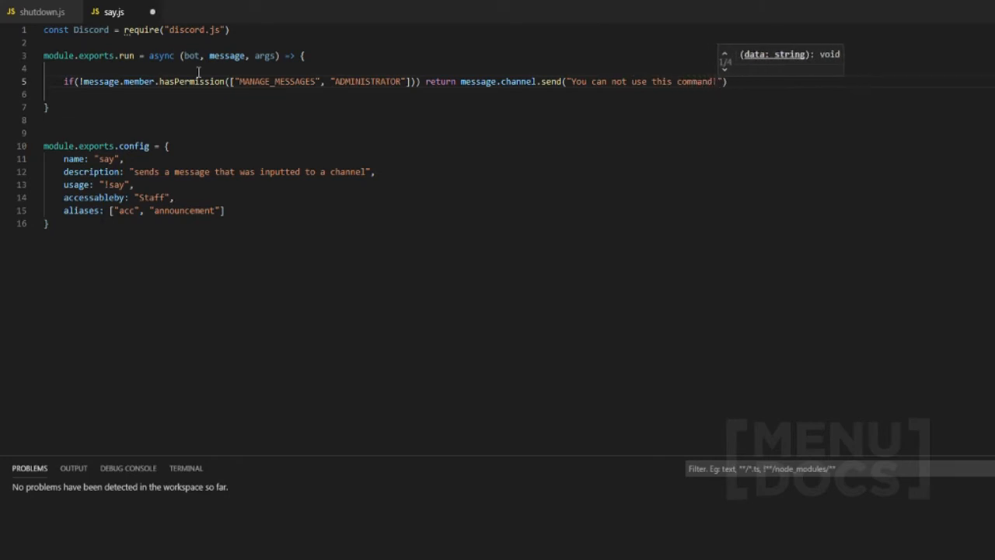
{"action": "key", "text": "End"}
{"action": "key", "text": "Return"}
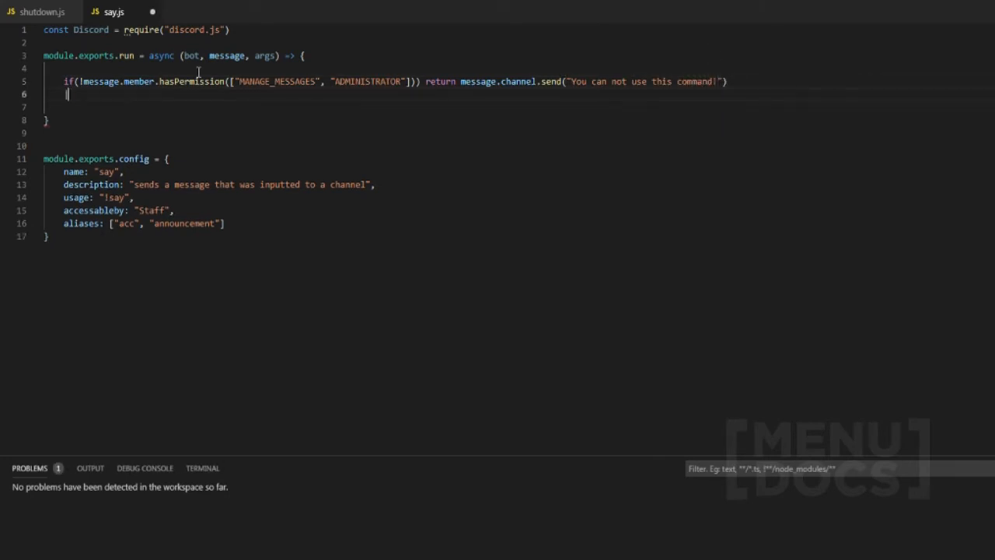
Declare `let argsresult;` below the permission check and begin an empty `if(` beneath it.
{"action": "key", "text": "Return"}
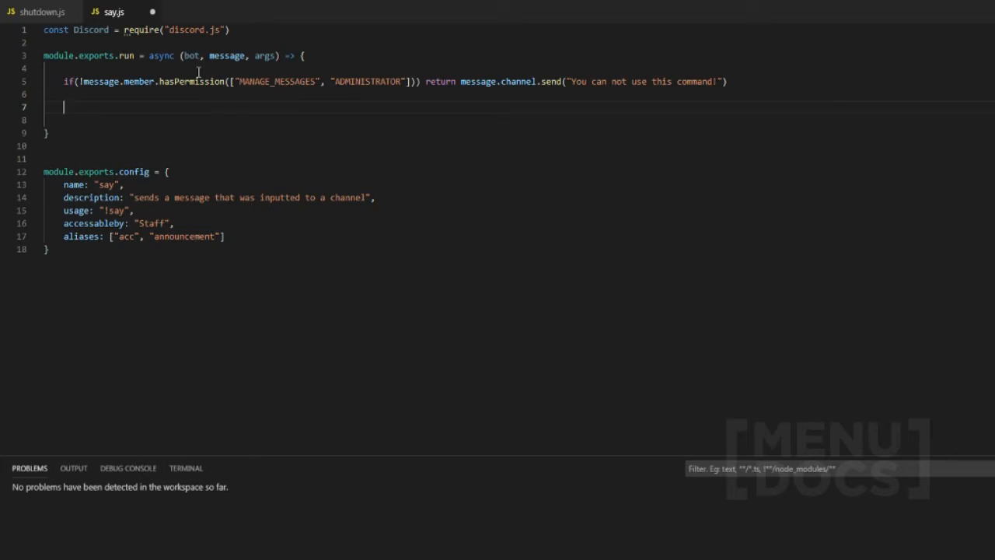
{"action": "type", "text": "let "}
{"action": "type", "text": "re"}
{"action": "key", "text": "BackSpace"}
{"action": "key", "text": "BackSpace"}
{"action": "type", "text": "argsretu"}
{"action": "type", "text": "lt"}
{"action": "key", "text": "BackSpace"}
{"action": "key", "text": "BackSpace"}
{"action": "key", "text": "BackSpace"}
{"action": "type", "text": "arg"}
{"action": "type", "text": "sre"}
{"action": "key", "text": "BackSpace"}
{"action": "key", "text": "BackSpace"}
{"action": "key", "text": "BackSpace"}
{"action": "type", "text": "sult"}
{"action": "key", "text": "Return"}
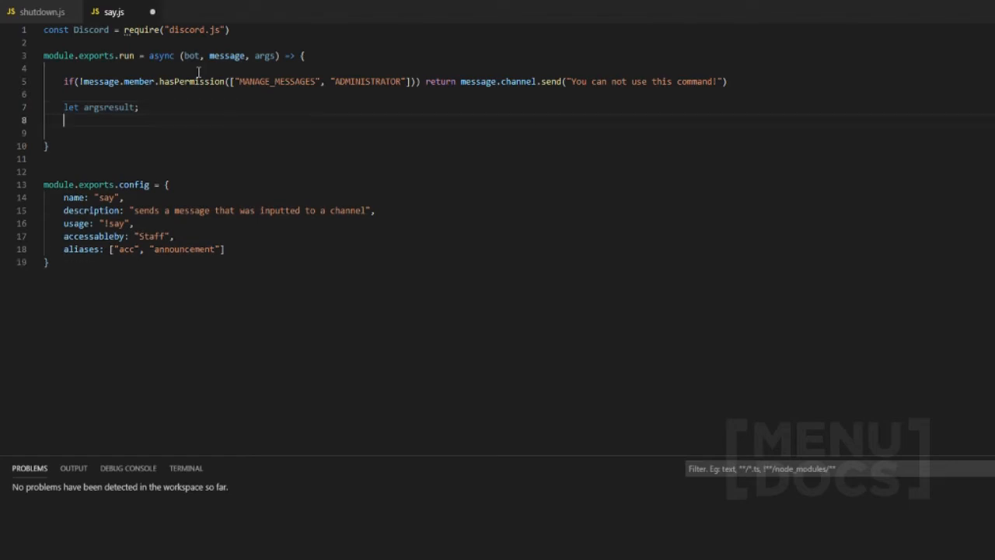
{"action": "type", "text": "if("}
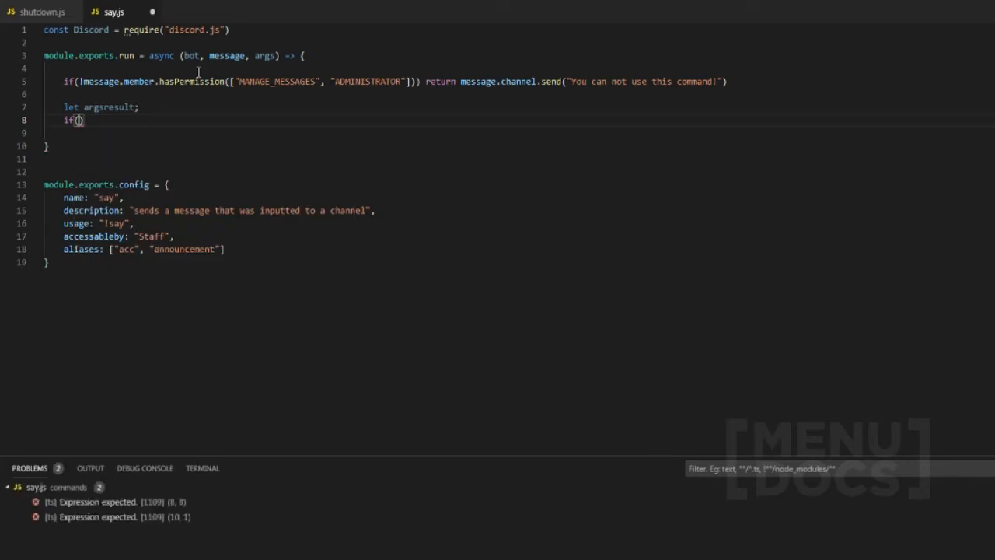
{"action": "key", "text": "Up"}
{"action": "left_click", "coordinate": [150, 109]}
Set mChannel to message.mentions.channels.first() and open an `if(mChannel)` block.
{"action": "key", "text": "Return"}
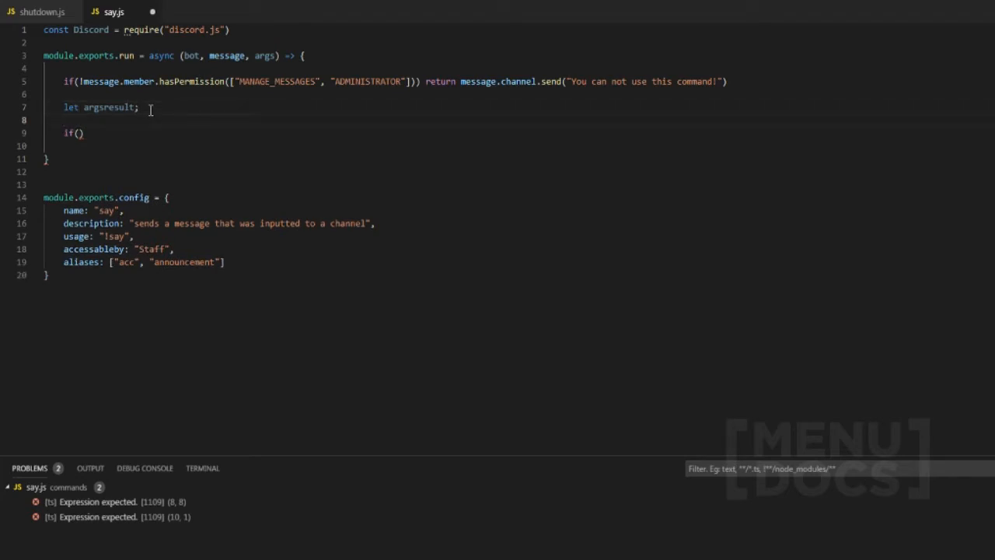
{"action": "type", "text": "let"}
{"action": "key", "text": "BackSpace"}
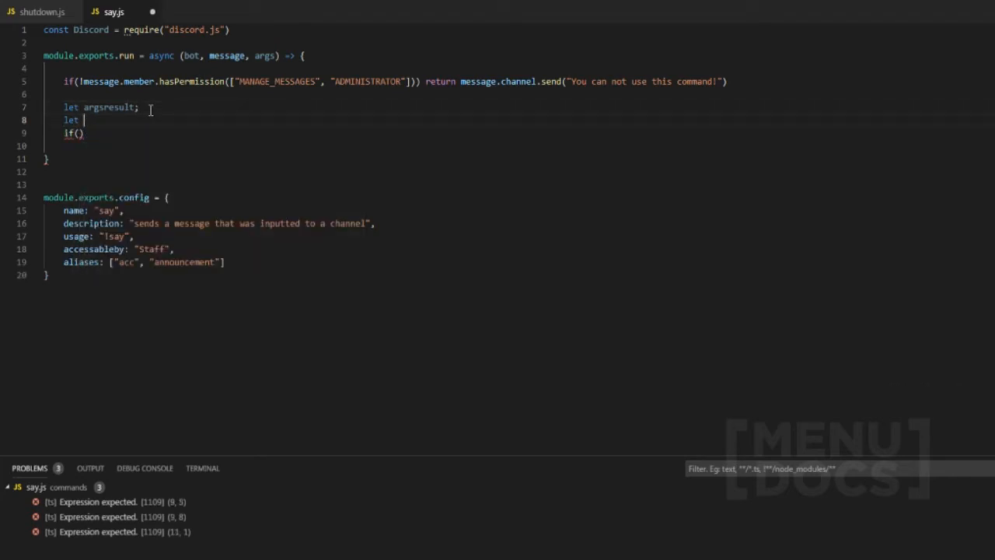
{"action": "type", "text": "mChannel"}
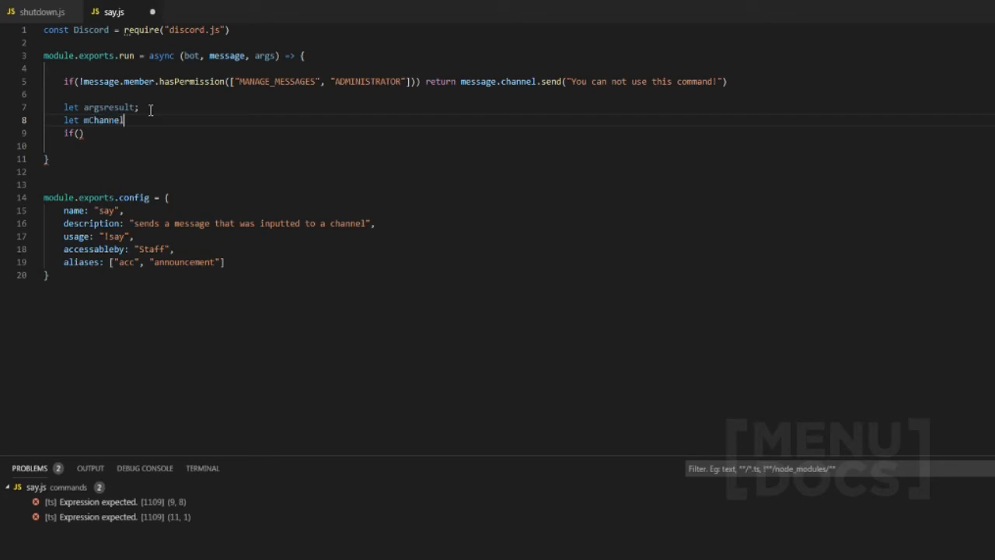
{"action": "type", "text": " = mes"}
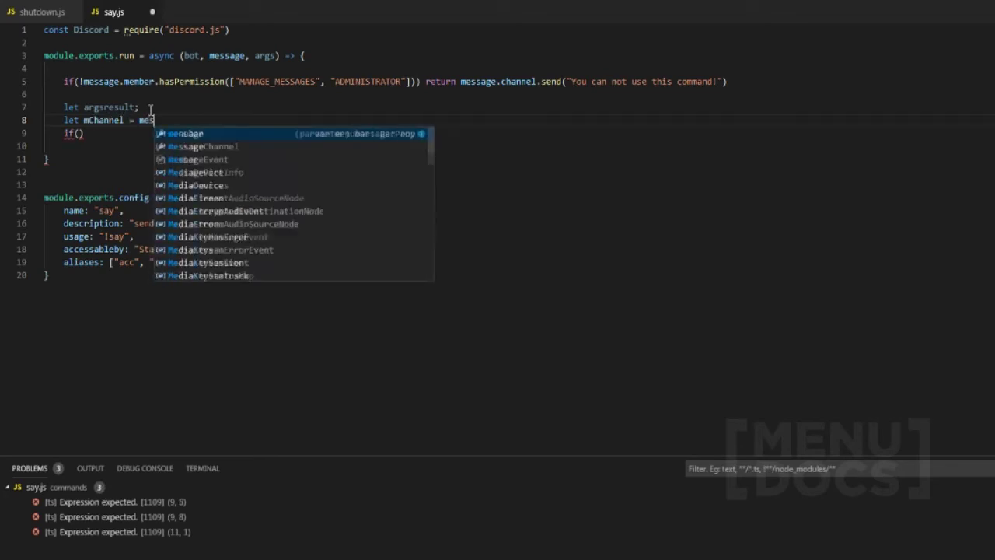
{"action": "type", "text": "sage.mentions."}
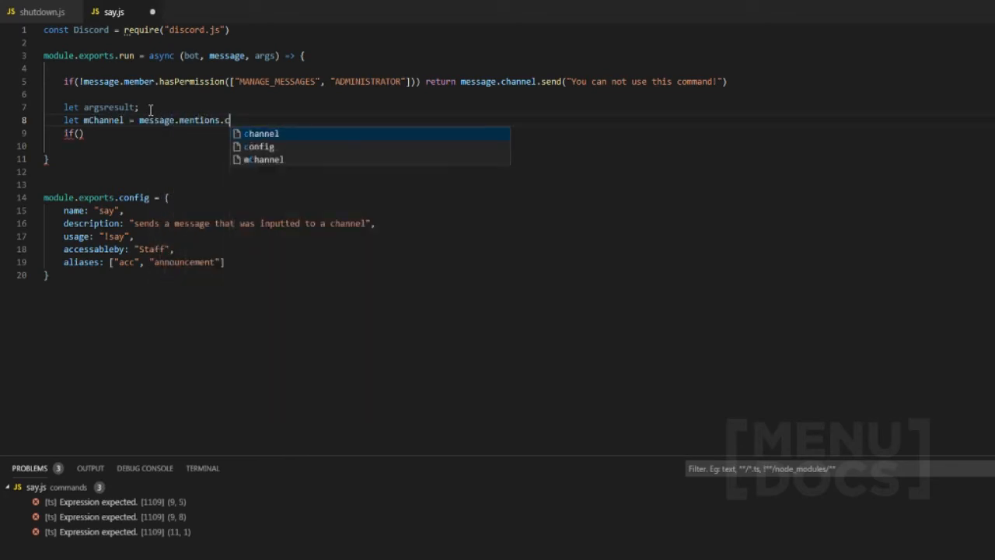
{"action": "type", "text": "channel.s"}
{"action": "key", "text": "BackSpace"}
{"action": "key", "text": "BackSpace"}
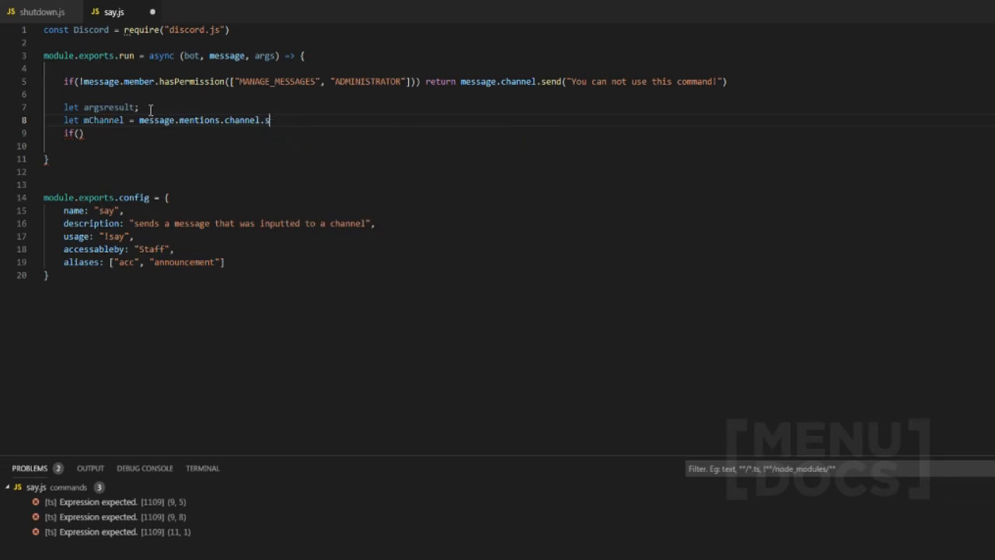
{"action": "type", "text": "s("}
{"action": "key", "text": "BackSpace"}
{"action": "type", "text": ".firs"}
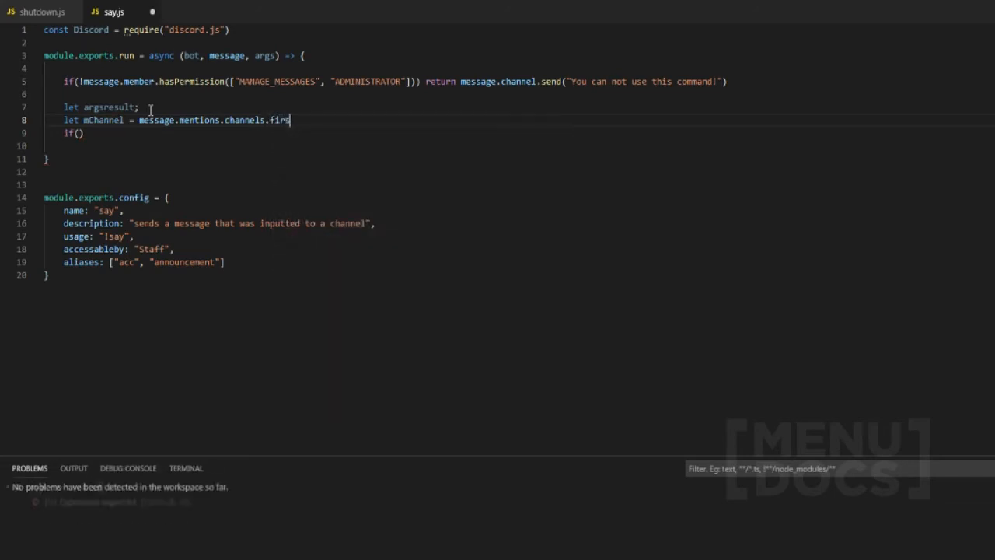
{"action": "type", "text": "t()"}
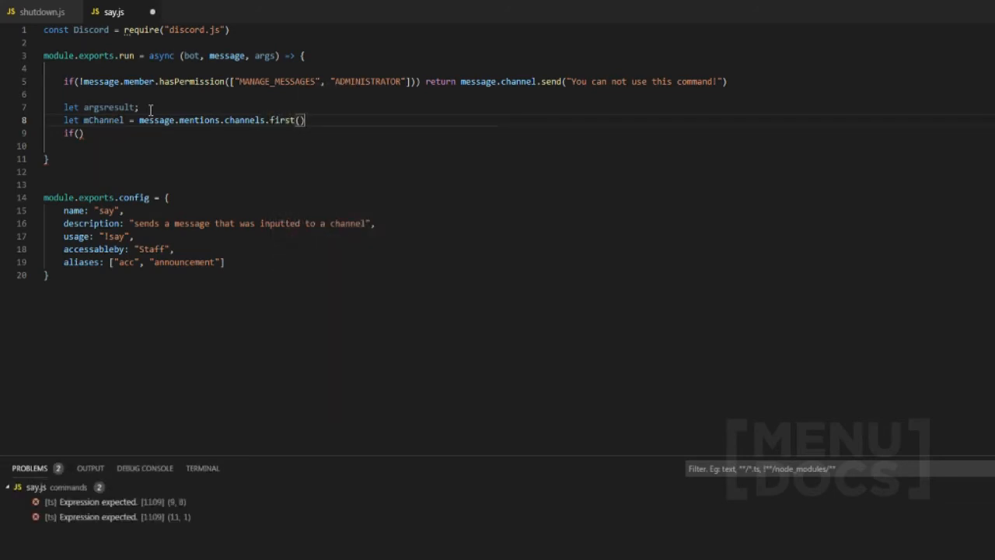
{"action": "key", "text": "Down"}
{"action": "type", "text": "mChannel)"}
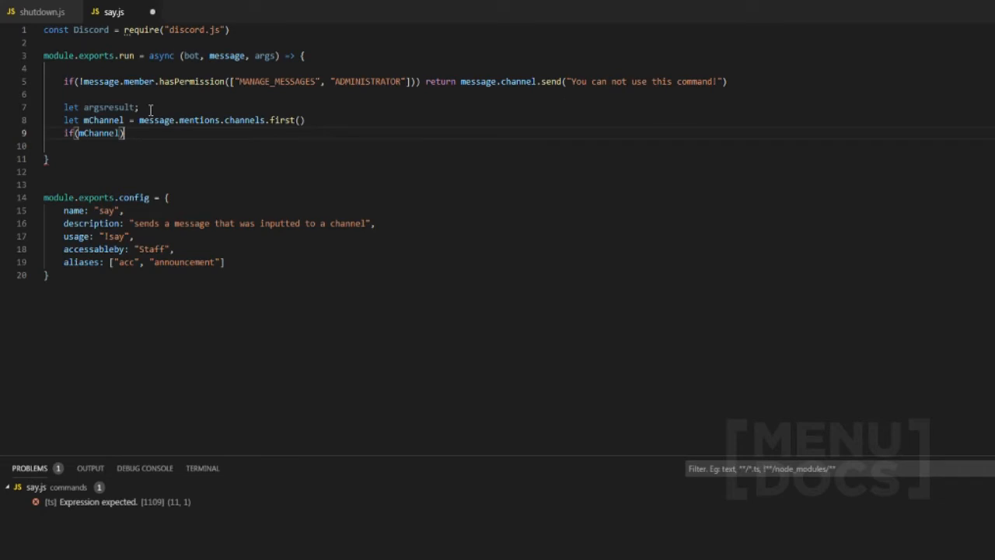
{"action": "type", "text": "{"}
Add an empty else branch and assign argsresult = args.slice(1).join(" ") inside the if.
{"action": "key", "text": "Return"}
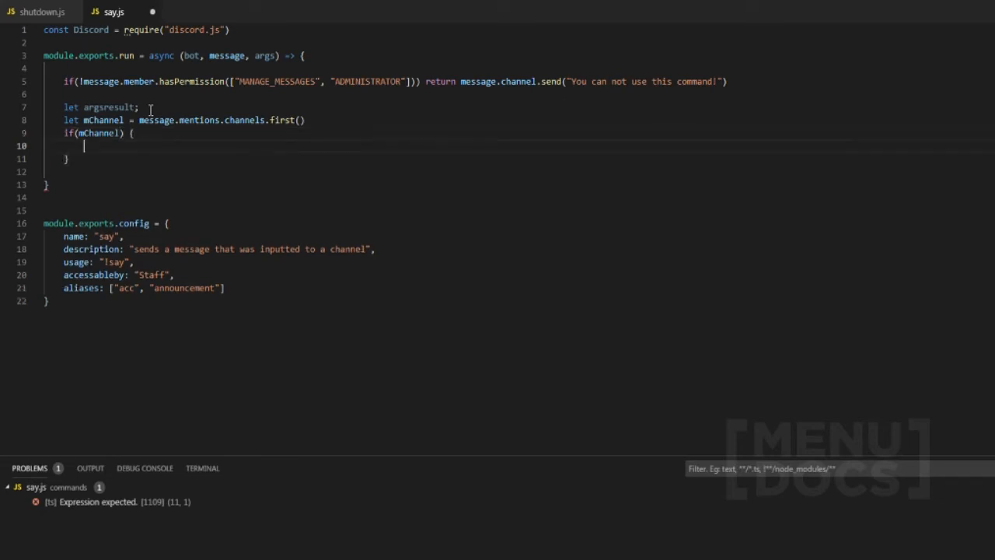
{"action": "key", "text": "Down"}
{"action": "type", "text": "else "}
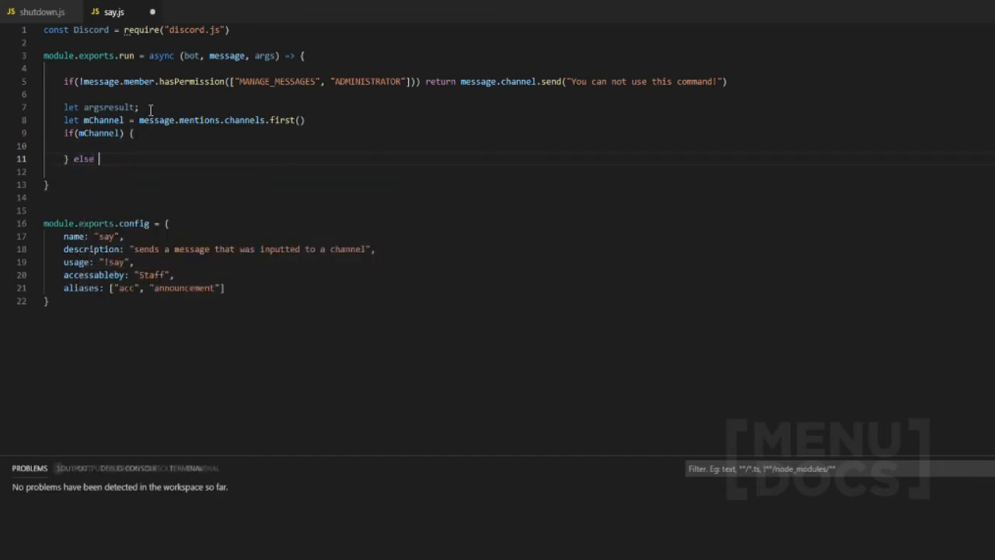
{"action": "type", "text": "{"}
{"action": "key", "text": "Return"}
{"action": "left_click", "coordinate": [140, 146]}
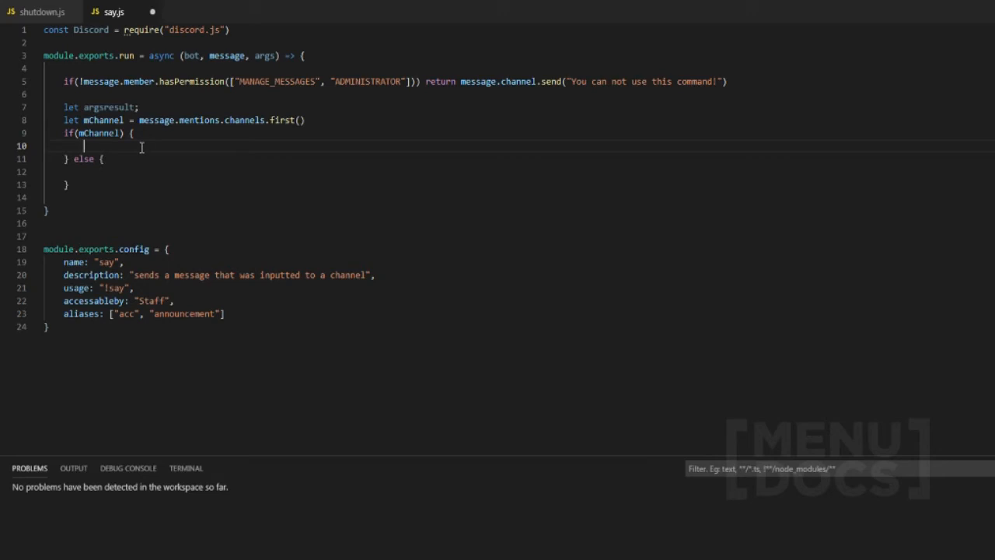
{"action": "type", "text": "a"}
{"action": "type", "text": "rgsresult = "}
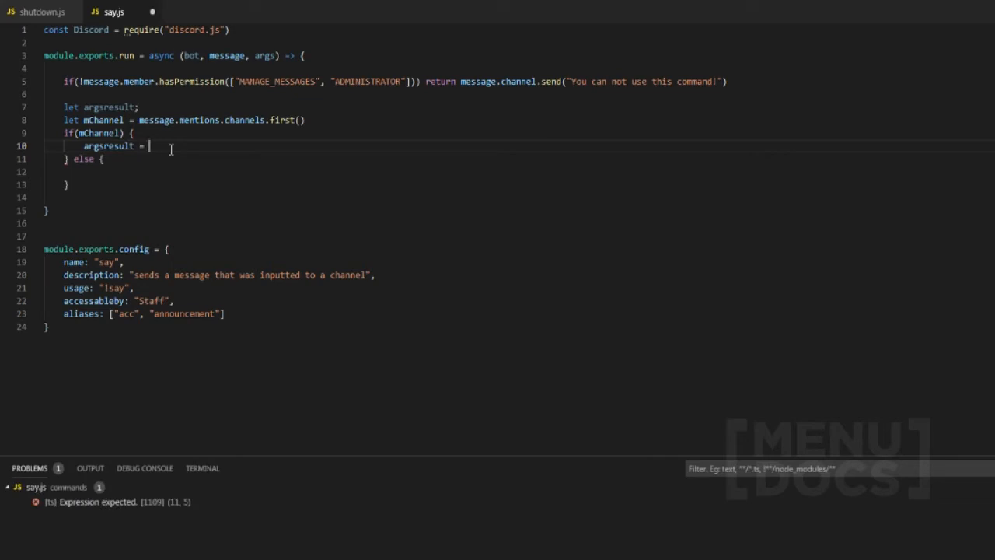
{"action": "type", "text": "args"}
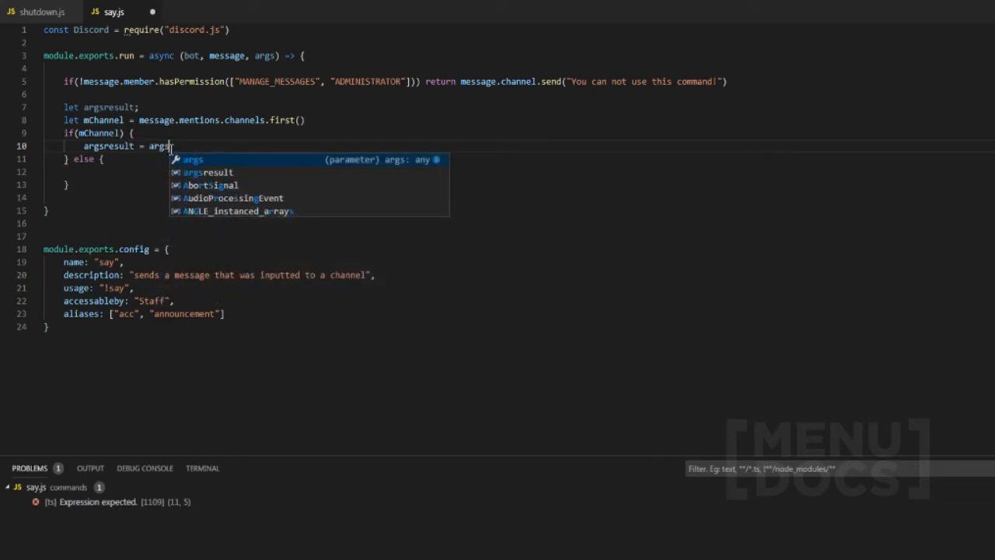
{"action": "key", "text": "Escape"}
{"action": "type", "text": ".slice"}
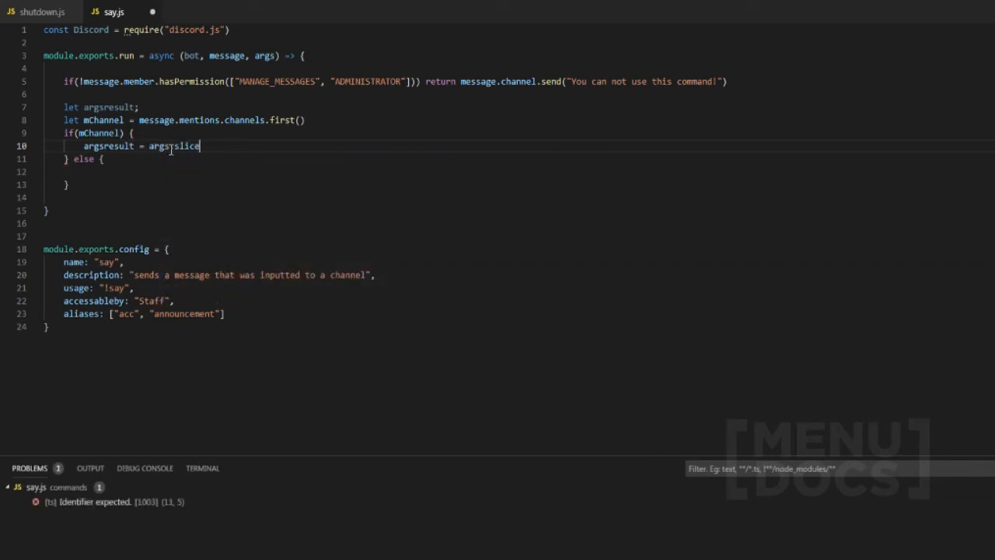
{"action": "type", "text": "(1)."}
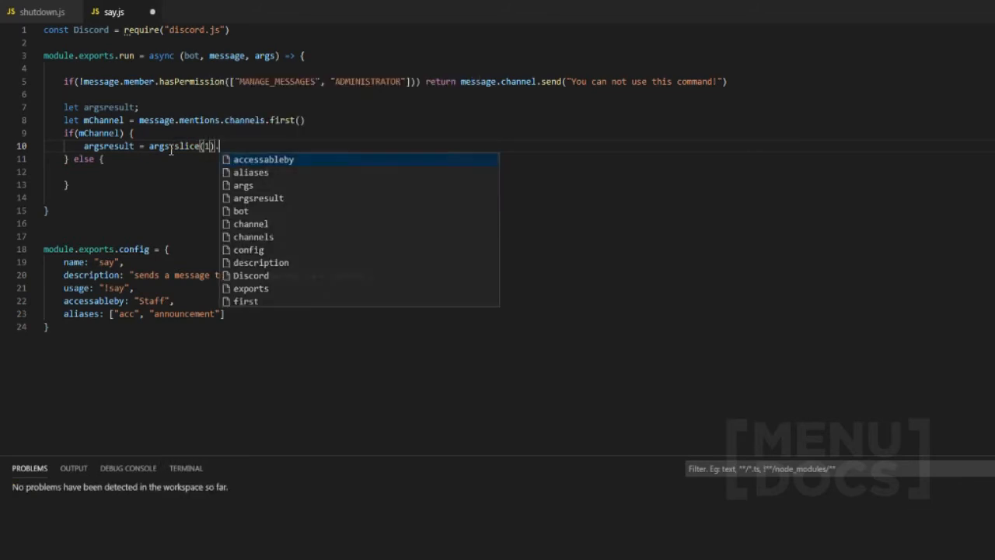
{"action": "type", "text": "join("}
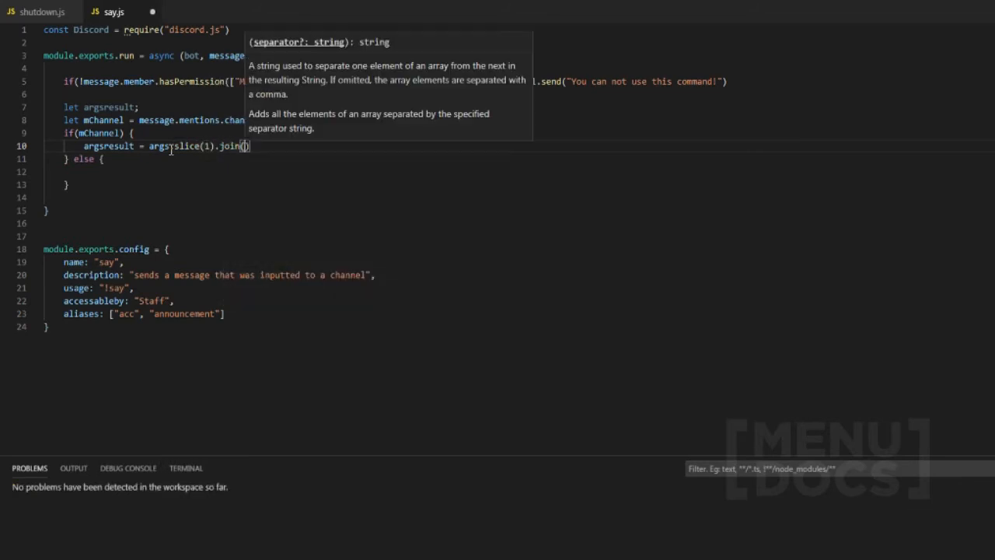
{"action": "type", "text": "\""}
{"action": "left_click", "coordinate": [252, 145]}
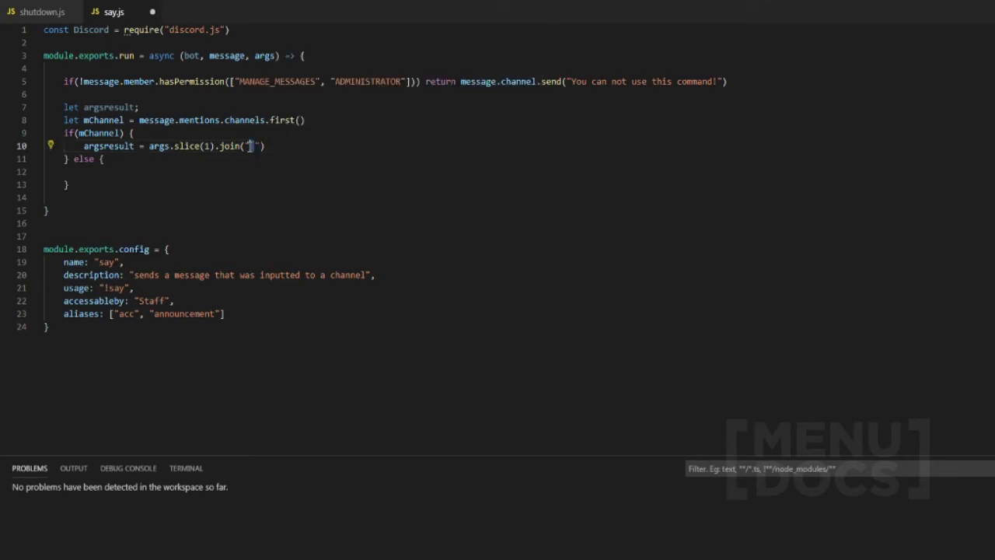
Send argsresult to the mentioned channel with mChannel.send(argsresult).
{"action": "left_click", "coordinate": [105, 163]}
{"action": "left_click", "coordinate": [291, 147]}
{"action": "key", "text": "Return"}
{"action": "type", "text": "mChannel"}
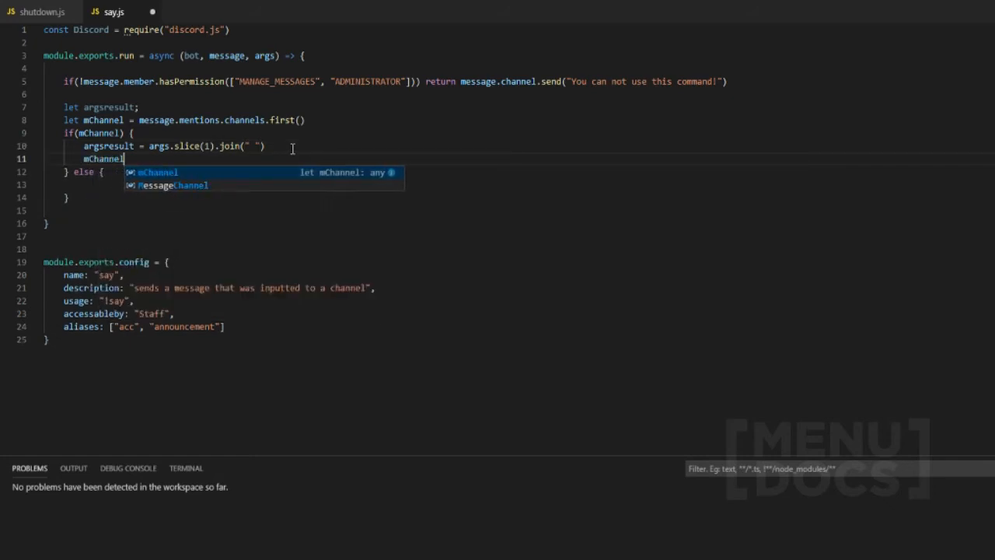
{"action": "type", "text": ".send("}
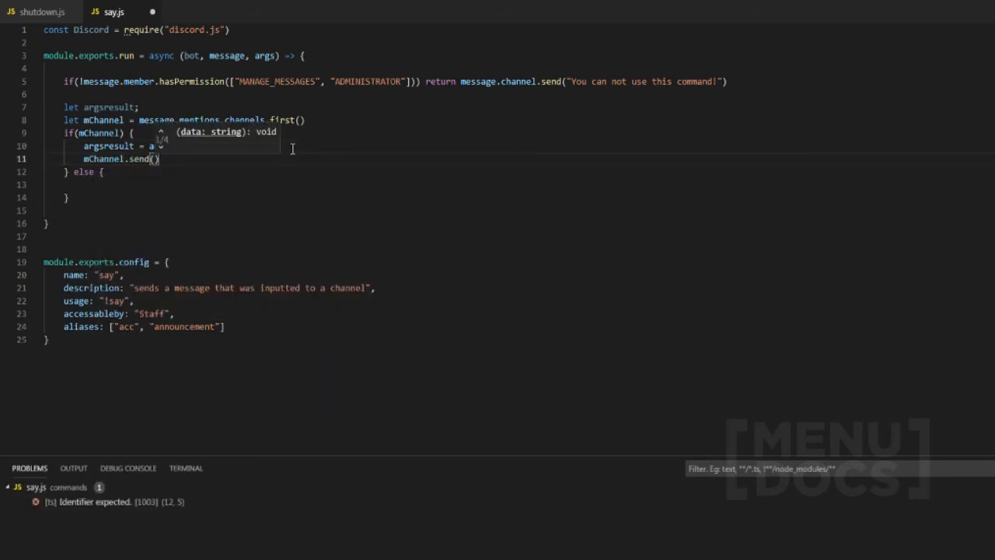
{"action": "type", "text": "arg"}
{"action": "type", "text": "sresult"}
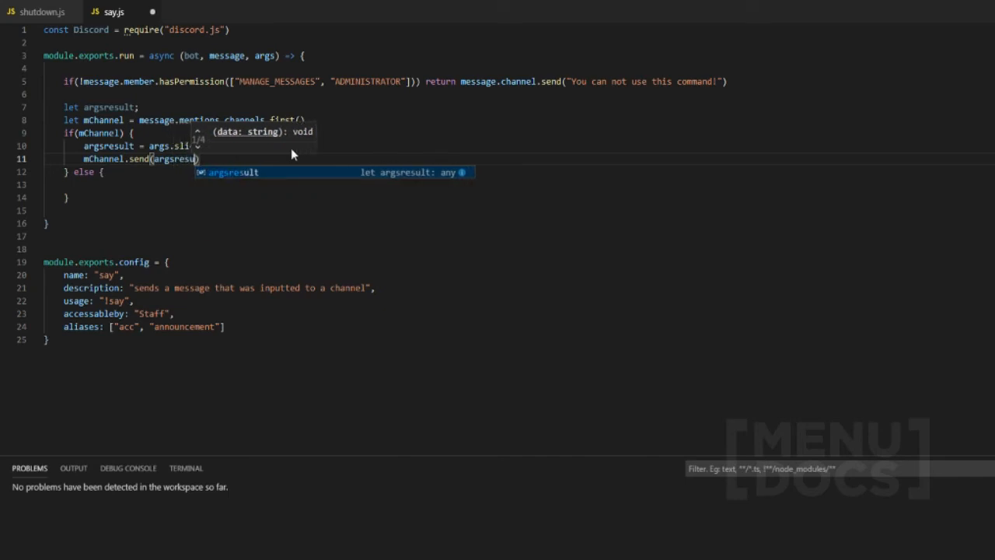
{"action": "left_click", "coordinate": [121, 159]}
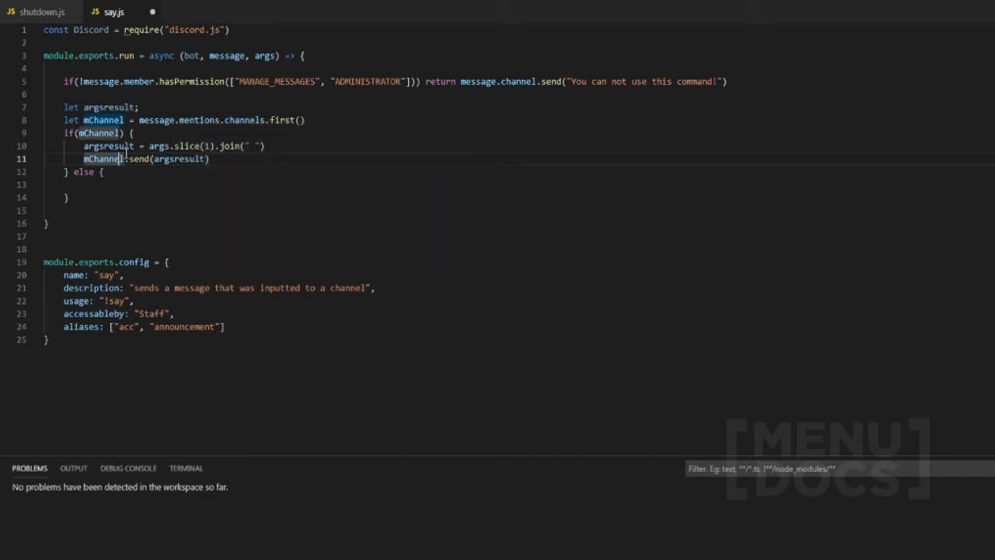
{"action": "left_click", "coordinate": [122, 184]}
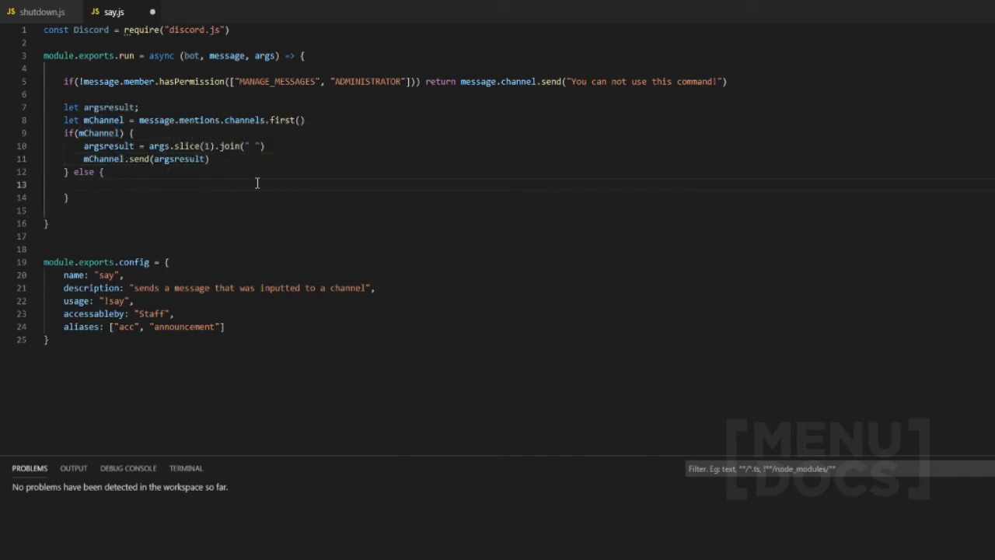
{"action": "type", "text": "arg"}
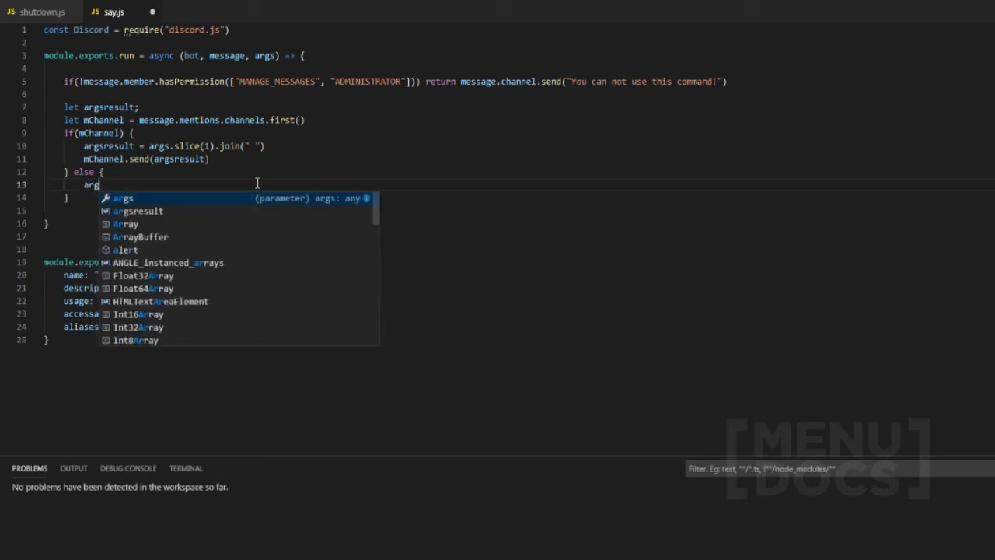
{"action": "type", "text": "sresul"}
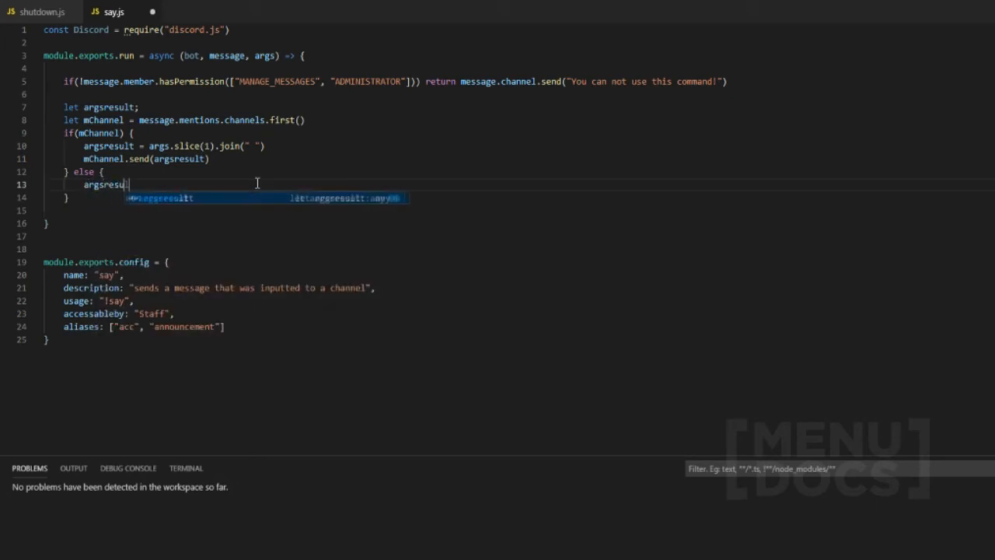
{"action": "type", "text": "t = arg"}
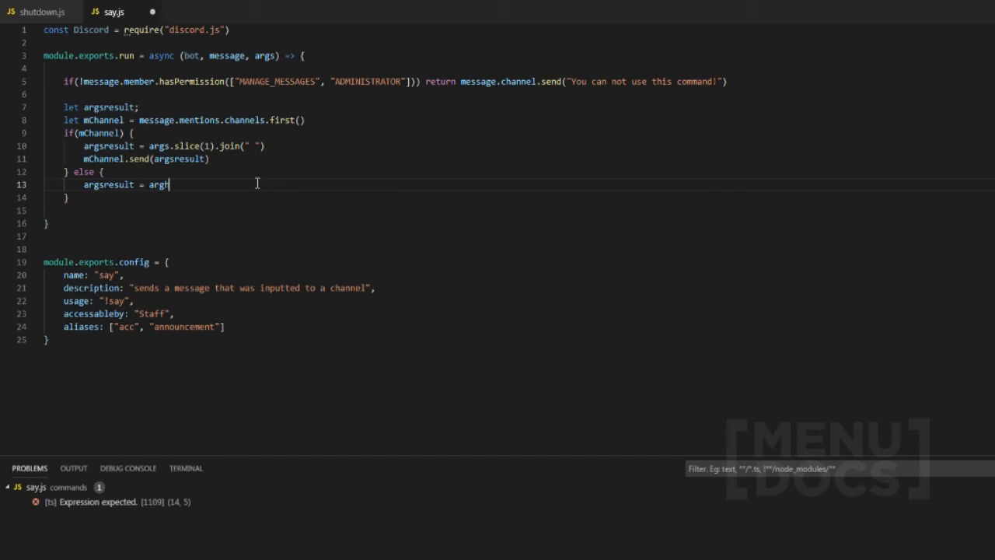
In the else branch join all args into argsresult and send it to message.channel.
{"action": "key", "text": "BackSpace"}
{"action": "key", "text": "BackSpace"}
{"action": "type", "text": "gs.j"}
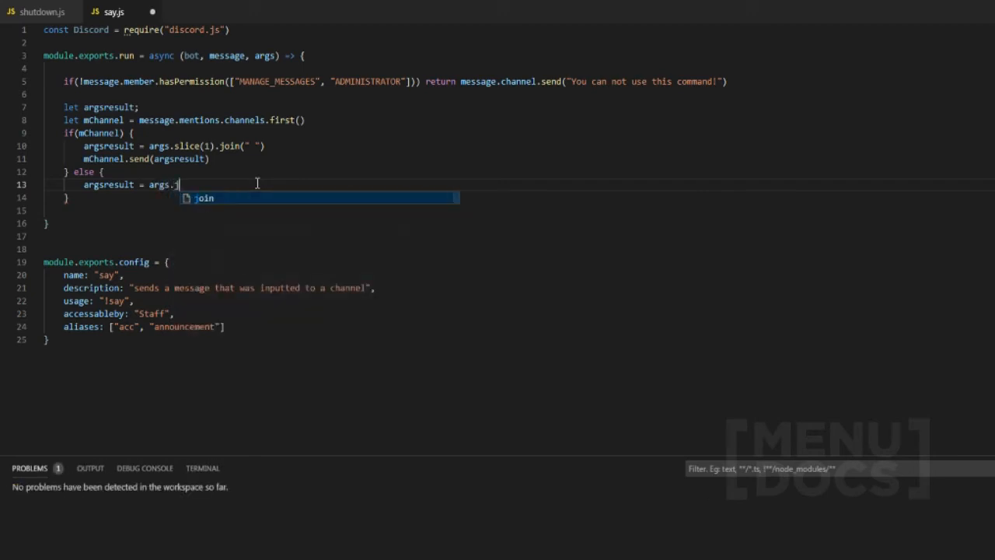
{"action": "type", "text": "oin(\""}
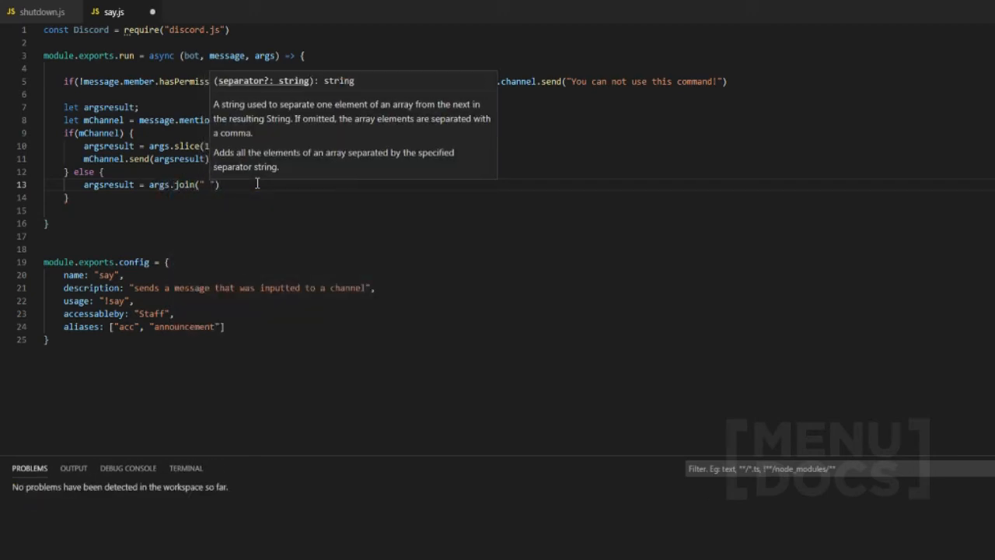
{"action": "key", "text": "End"}
{"action": "key", "text": "Return"}
{"action": "type", "text": "mess"}
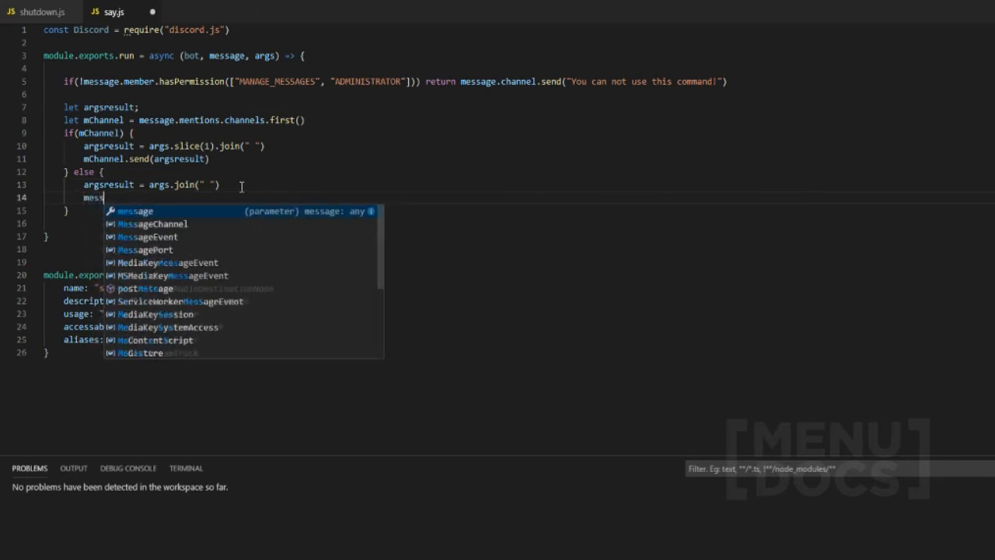
{"action": "type", "text": "age.channel.send"}
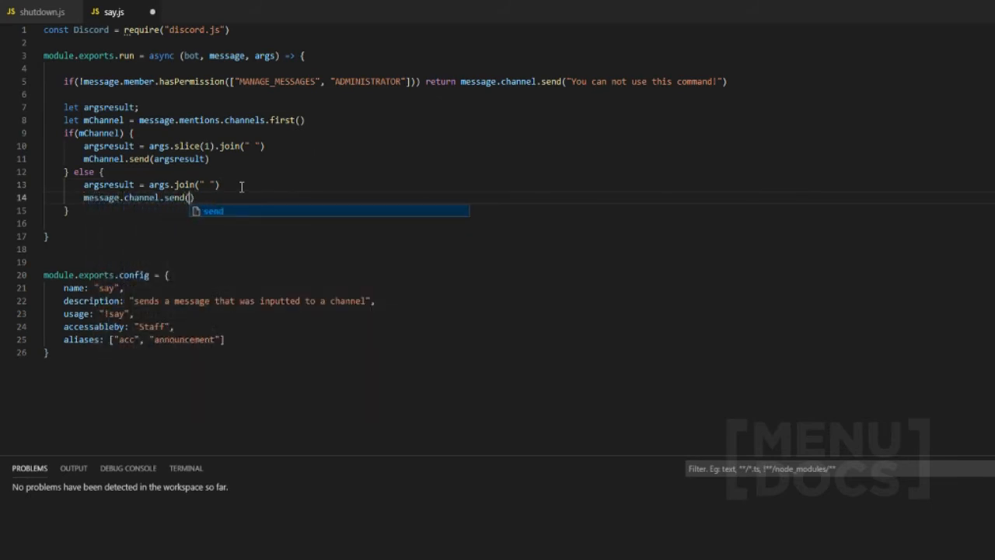
{"action": "type", "text": "(argsresult"}
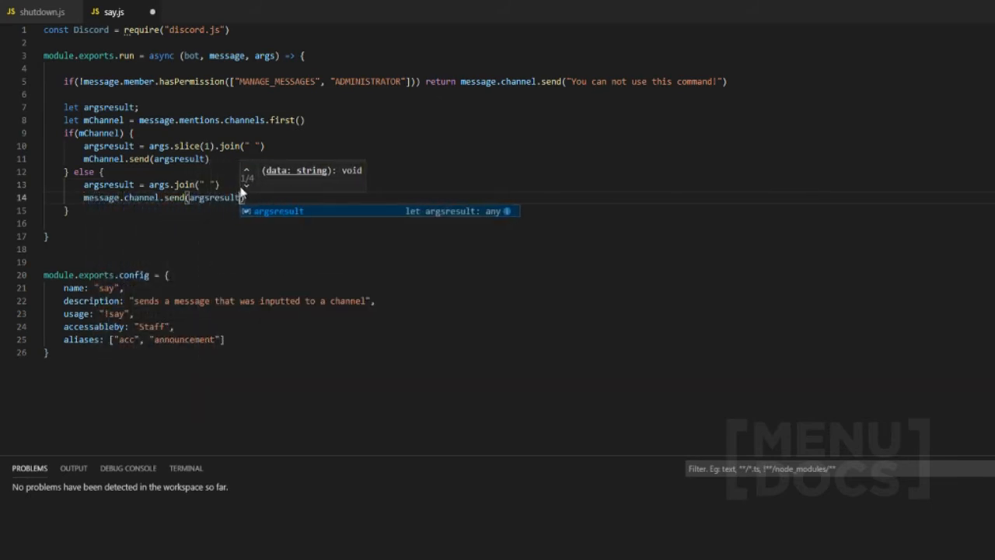
{"action": "left_click", "coordinate": [225, 132]}
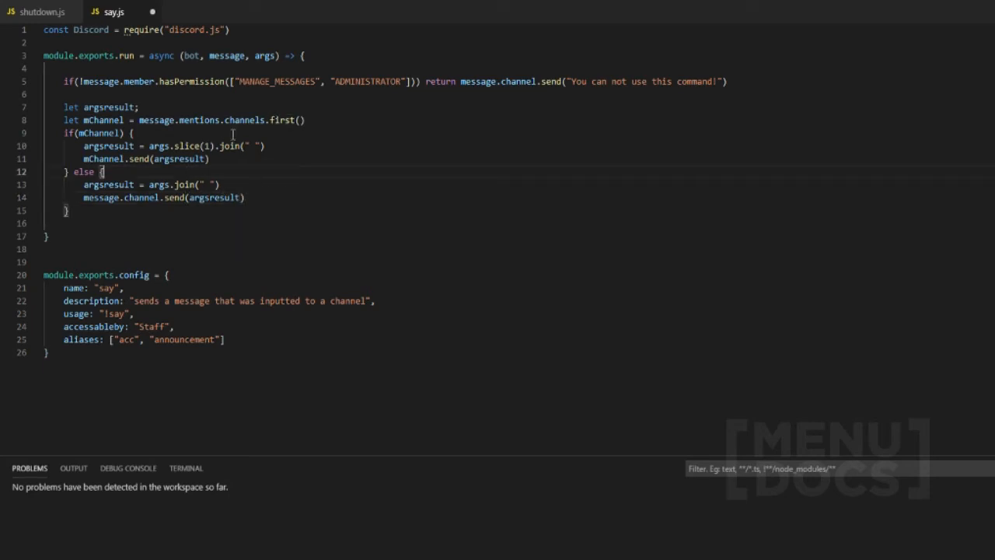
Insert message.delete() after the mChannel line and save say.js.
{"action": "left_click", "coordinate": [315, 121]}
{"action": "key", "text": "Return"}
{"action": "key", "text": "Return"}
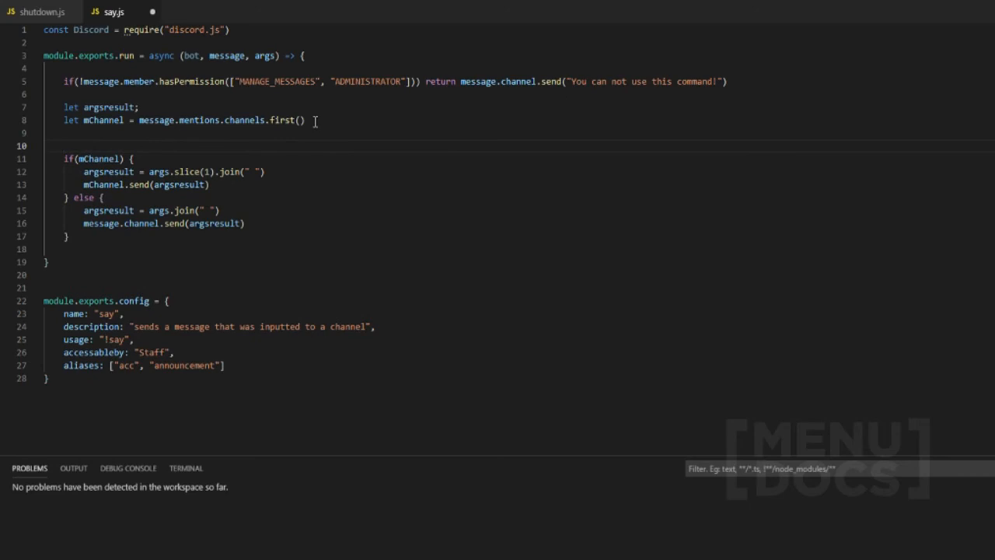
{"action": "type", "text": "message.delete()"}
{"action": "left_click", "coordinate": [304, 134]}
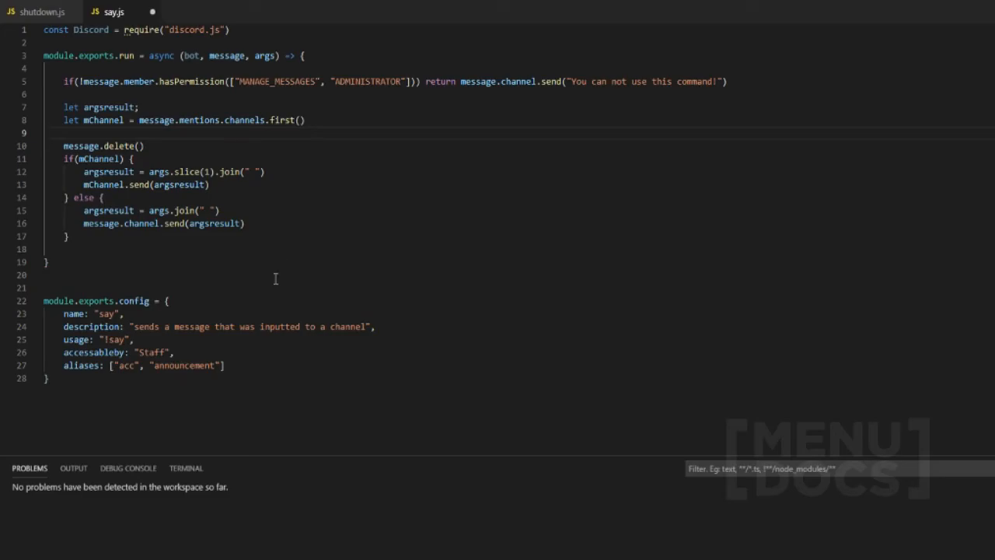
{"action": "key", "text": "ctrl+s"}
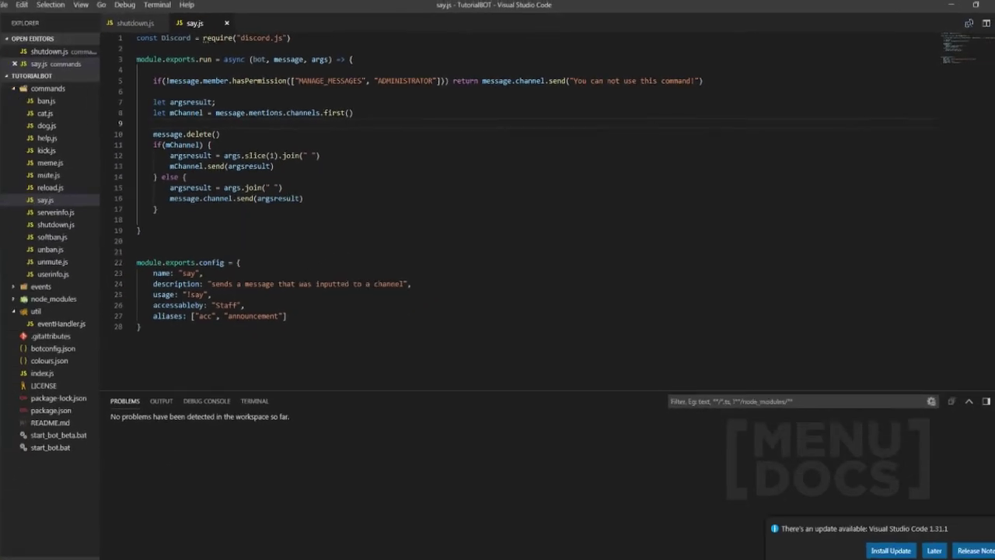
{"action": "key", "text": "alt+Tab"}
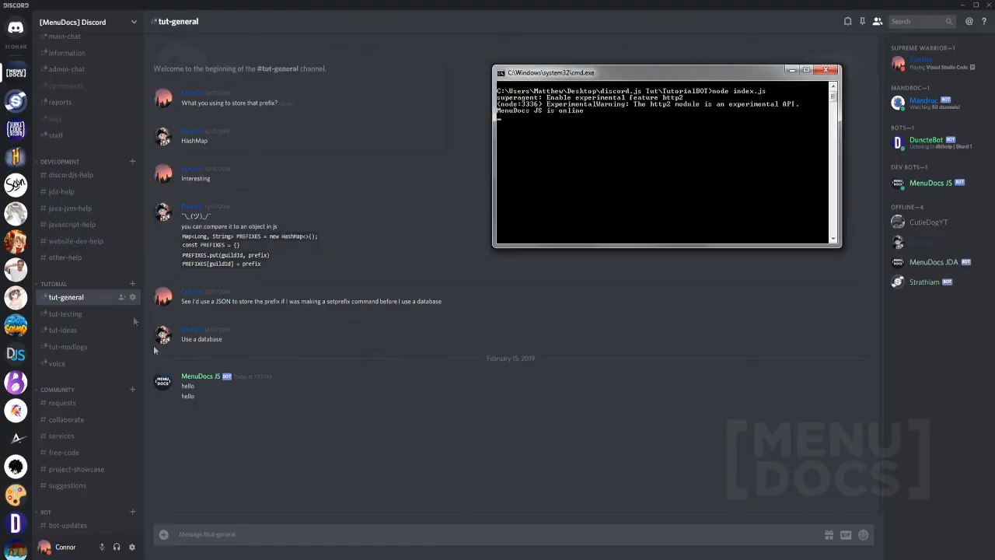
Send '!!say hi' in #tut-testing and see the bot repeat hi.
{"action": "left_click", "coordinate": [65, 314]}
{"action": "left_click", "coordinate": [218, 534]}
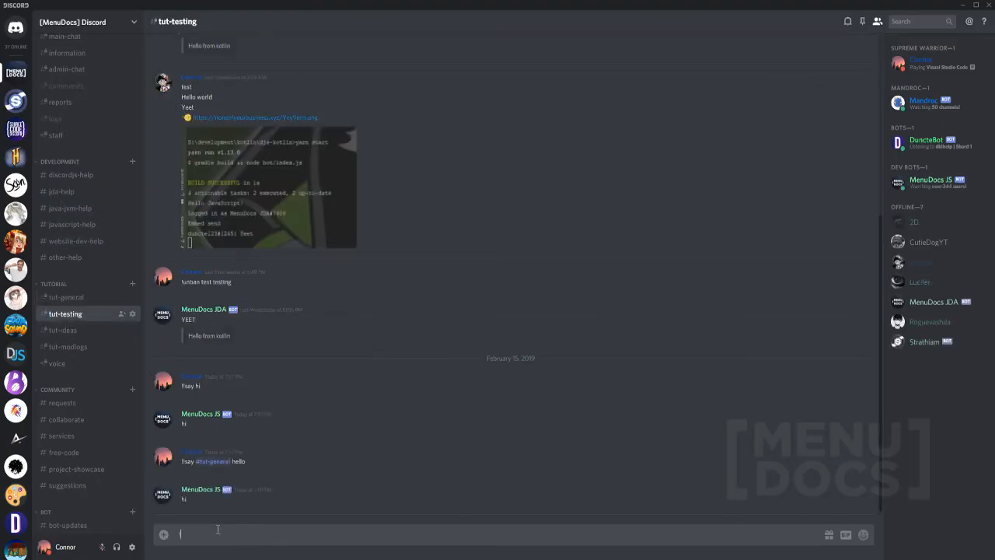
{"action": "type", "text": "!!say hi"}
{"action": "key", "text": "Return"}
{"action": "left_click_drag", "start_coordinate": [182, 500], "coordinate": [164, 479]}
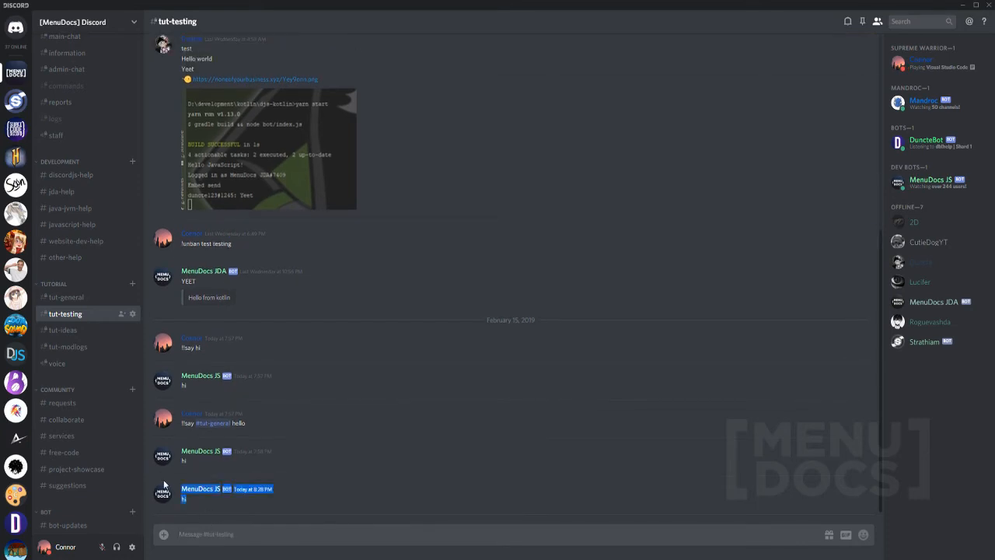
Send '!!say #tut-general hello' and check that the bot posted hello in #tut-general.
{"action": "left_click", "coordinate": [221, 529]}
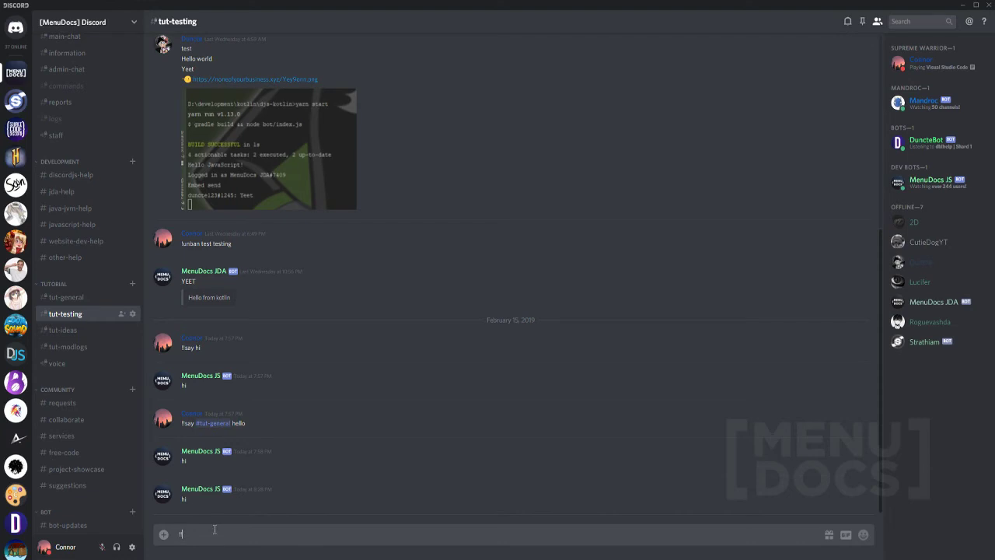
{"action": "type", "text": "!!say"}
{"action": "type", "text": " @"}
{"action": "type", "text": "tu"}
{"action": "key", "text": "BackSpace"}
{"action": "key", "text": "BackSpace"}
{"action": "key", "text": "BackSpace"}
{"action": "type", "text": "#"}
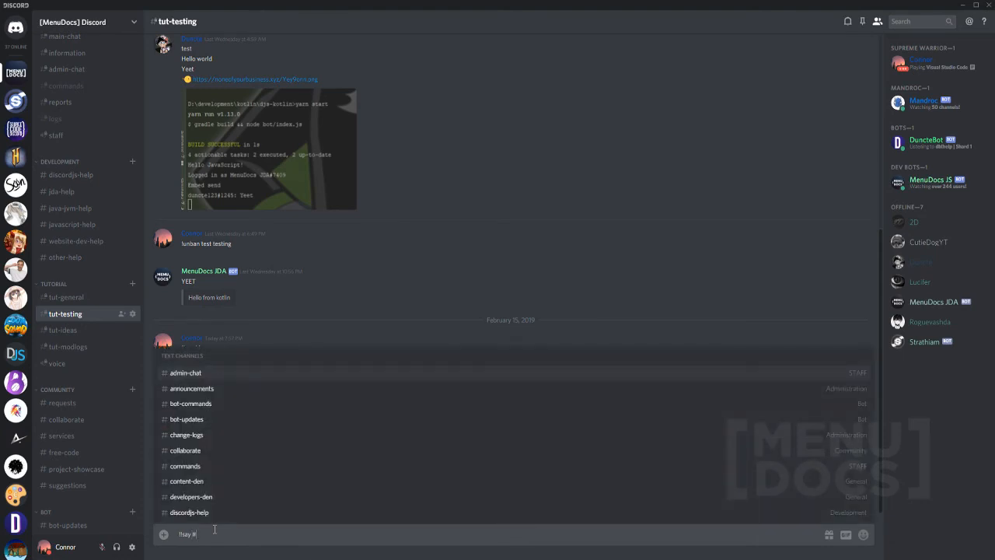
{"action": "type", "text": "tut"}
{"action": "key", "text": "Tab"}
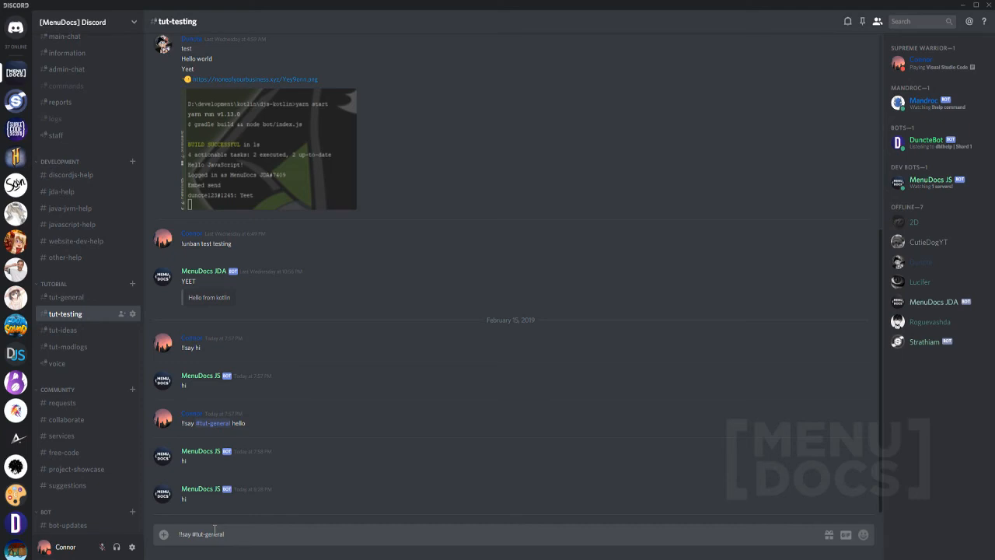
{"action": "type", "text": "hello"}
{"action": "key", "text": "Return"}
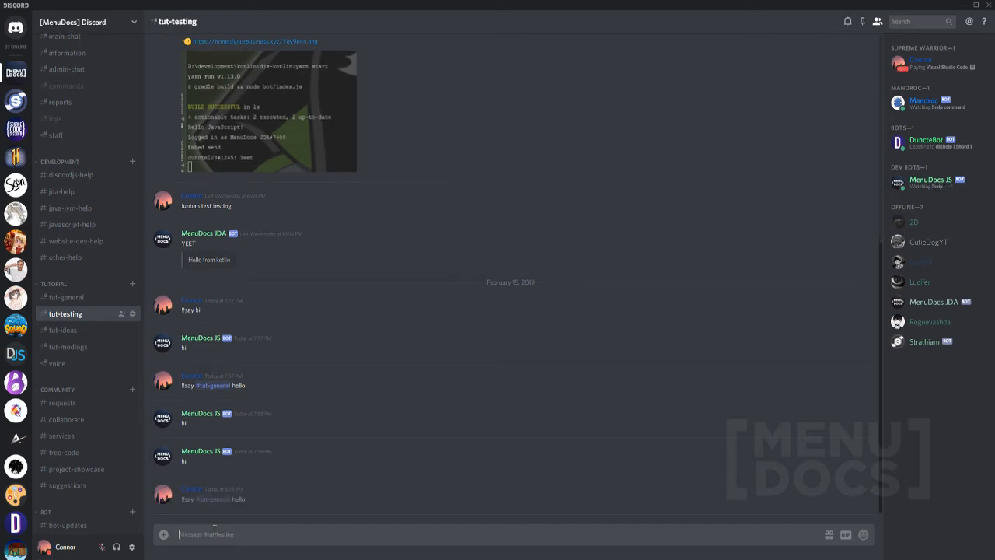
{"action": "left_click", "coordinate": [66, 297]}
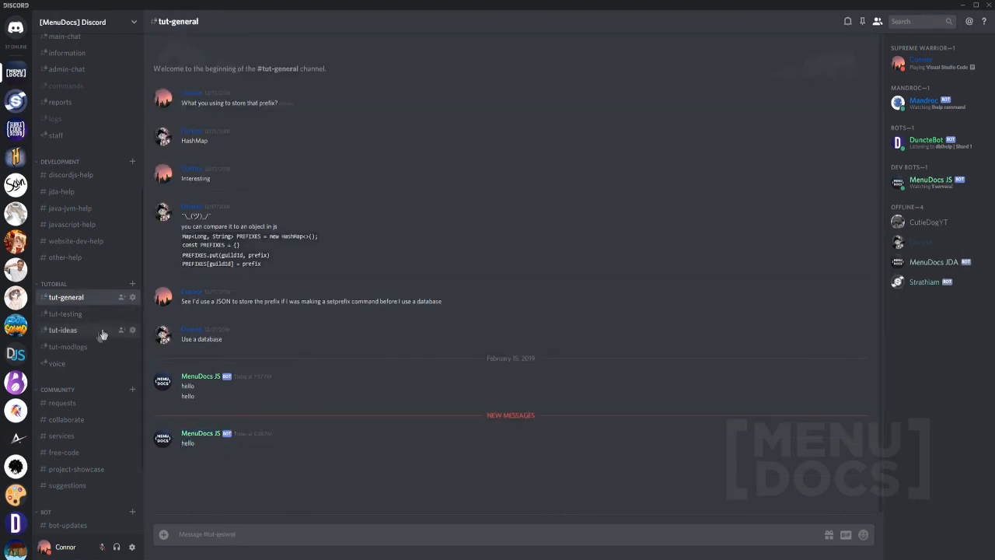
Have the bot post a bold **ANNOUNCEMENT** heading over 'Hey THIS IS COOL' into #tut-general.
{"action": "left_click", "coordinate": [65, 314]}
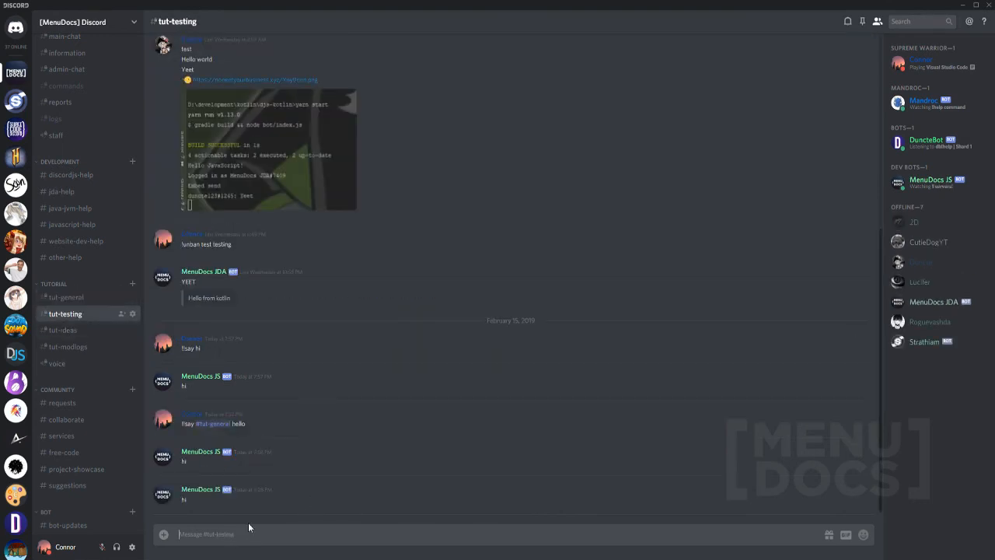
{"action": "type", "text": "!!say"}
{"action": "type", "text": " #tut"}
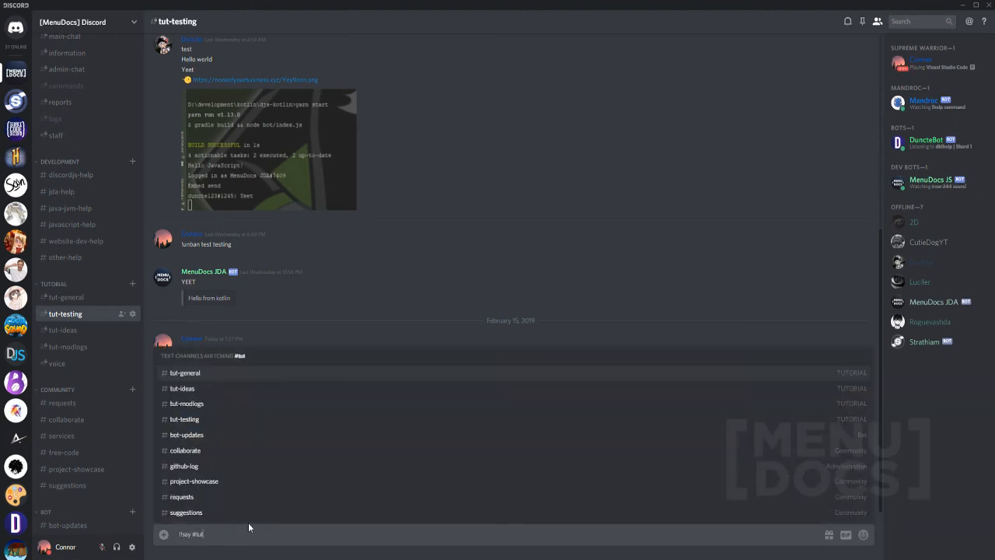
{"action": "key", "text": "Tab"}
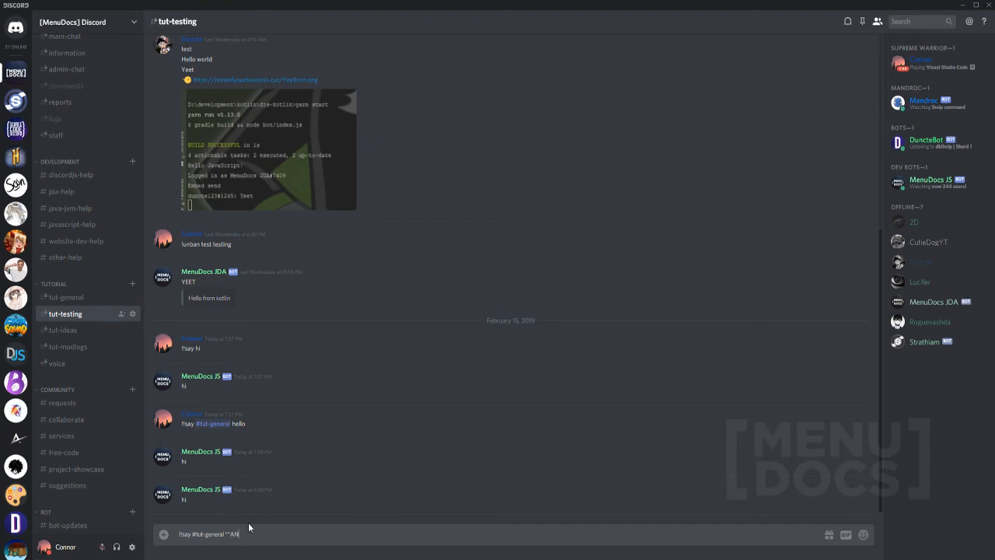
{"action": "type", "text": "OUNCEMENT**"}
{"action": "key", "text": "shift+Return"}
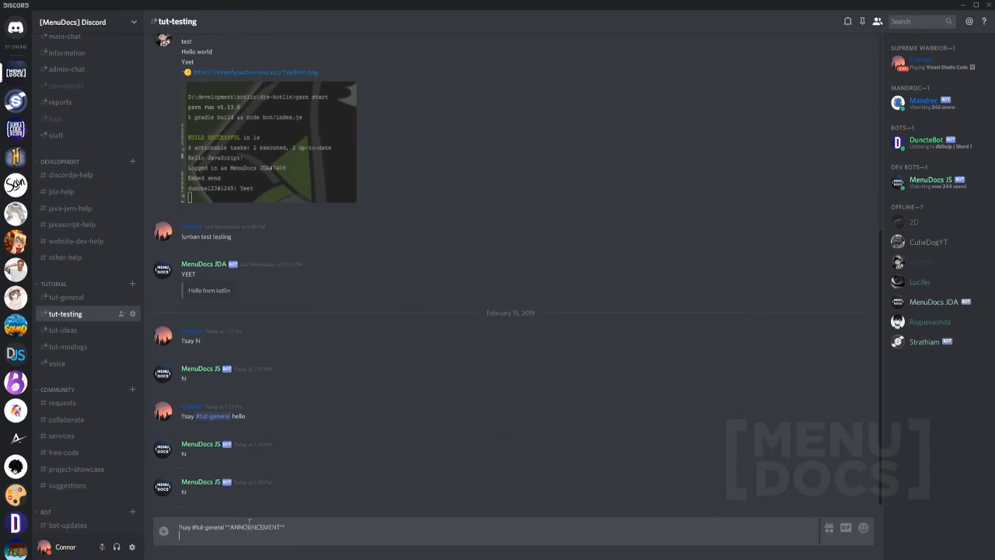
{"action": "type", "text": "Hey"}
{"action": "type", "text": " THIS IS COOL"}
{"action": "key", "text": "Return"}
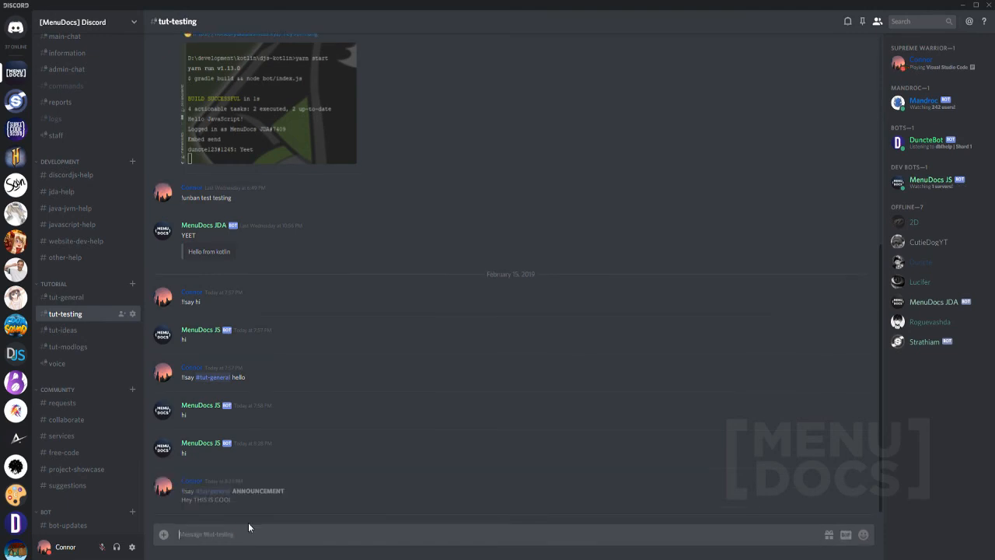
{"action": "left_click", "coordinate": [65, 296]}
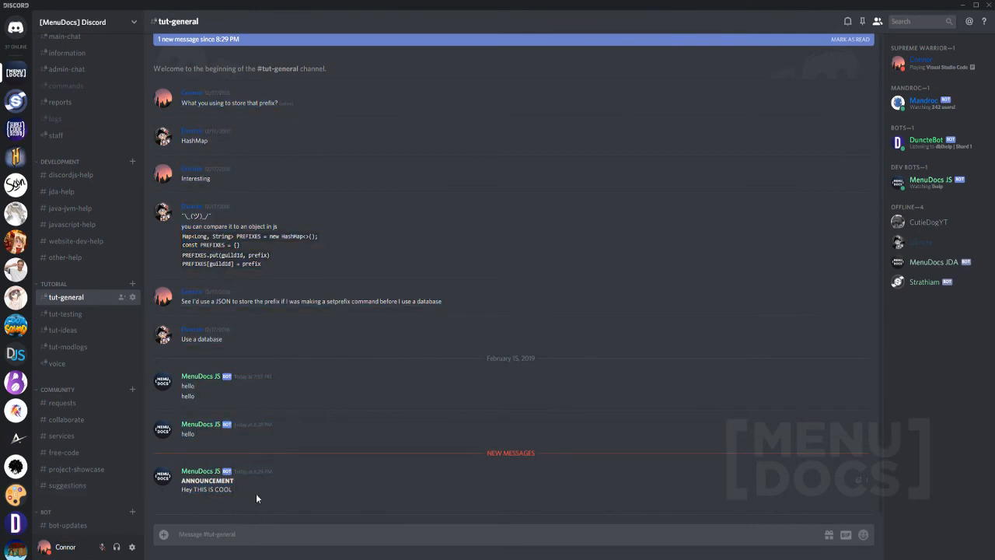
Highlight the posted announcement briefly and mark it as read.
{"action": "left_click_drag", "start_coordinate": [233, 490], "coordinate": [181, 473]}
{"action": "left_click", "coordinate": [333, 493]}
{"action": "left_click", "coordinate": [852, 40]}
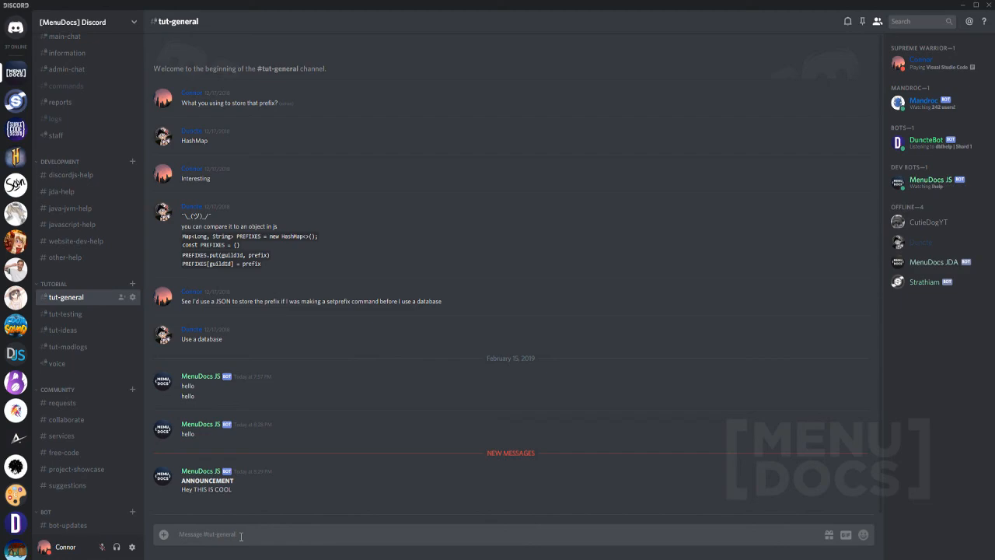
Switch back to Visual Studio Code showing the finished say.js.
{"action": "key", "text": "alt+Tab"}
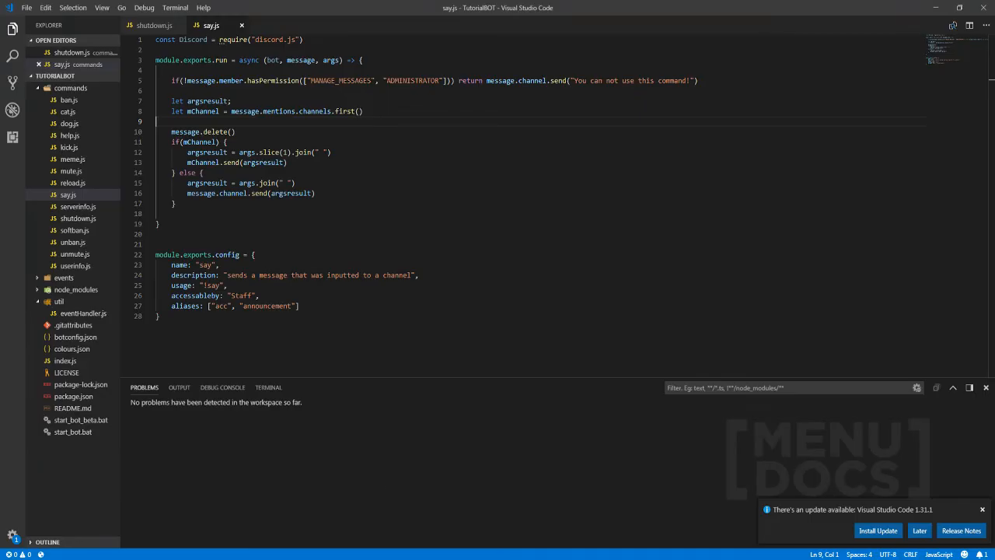